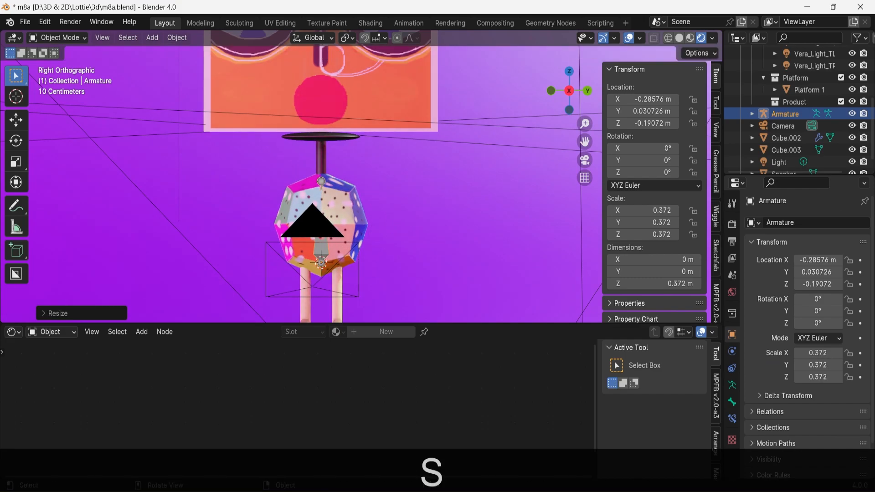
Step: Display the armature in front of the meshes and move it inside the faceted body, to about X -0.41 m and Z -0.20 m
click(781, 417)
scroll(802, 387, down, 5)
click(797, 344)
key(g)
click(324, 254)
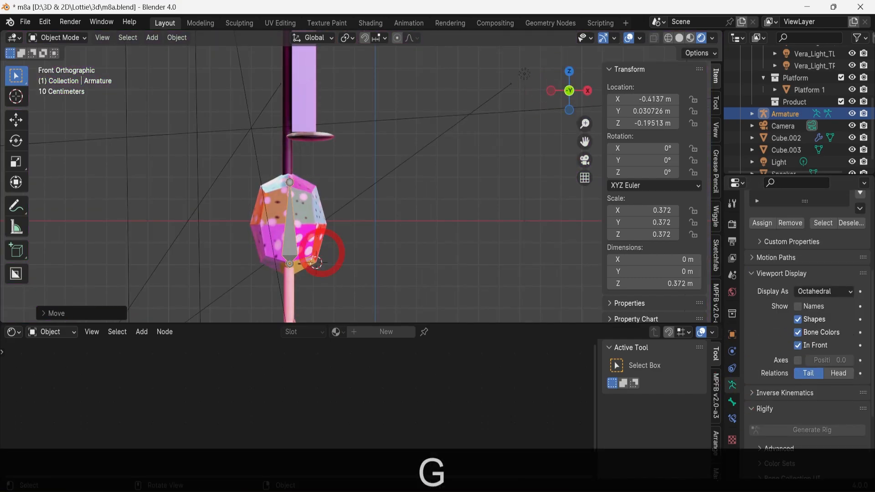
Step: Enter Edit Mode on the armature and extrude two short hip bones from the body bone's base, one toward each leg
click(588, 90)
mouse_move(575, 91)
mouse_down()
mouse_move(474, 92)
mouse_move(573, 91)
mouse_up()
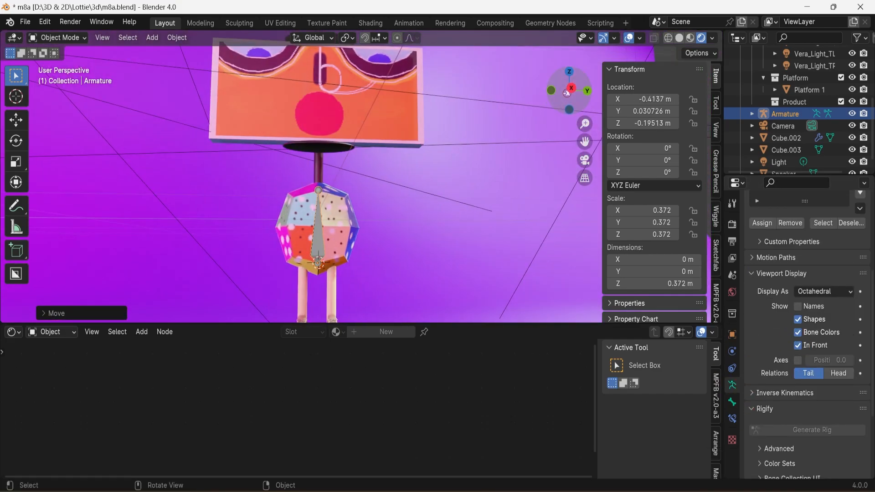
click(569, 90)
scroll(326, 160, up, 5)
click(57, 38)
click(61, 64)
click(288, 190)
key(e)
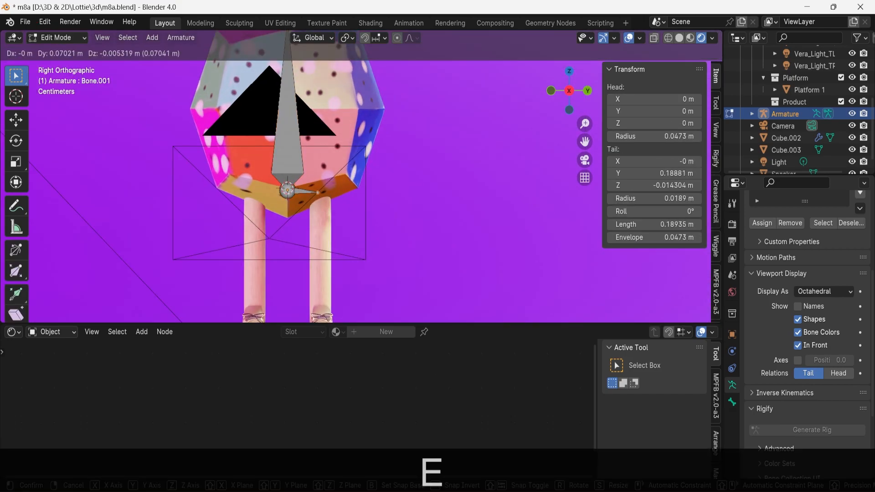
click(321, 200)
click(288, 190)
key(e)
click(254, 202)
Step: Extrude a leg bone downward from the end of each hip bone, along the character's legs
key(e)
click(254, 312)
scroll(254, 274, down, 3)
click(338, 190)
key(e)
click(338, 255)
Step: Move the lower ends of the leg bones so they align with the ankles in the front orthographic view
drag(584, 141, 606, 93)
scroll(361, 177, up, 5)
click(559, 92)
drag(174, 224, 122, 267)
key(g)
click(119, 287)
Step: Extrude foot bones from the ankles toward the shoe tips and leave Edit Mode
key(e)
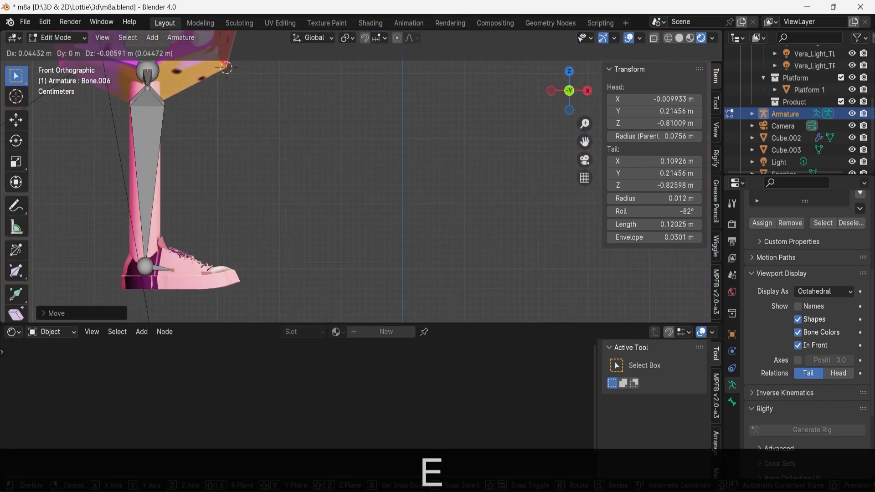
click(226, 277)
scroll(356, 178, down, 3)
middle_drag(356, 182, 219, 186)
scroll(315, 191, up, 2)
shift+middle_drag(319, 136, 312, 159)
key(Tab)
Step: Parent the leg and shoe mesh to the armature With Automatic Weights
shift+click(321, 223)
scroll(355, 178, down, 3)
scroll(329, 169, up, 5)
click(318, 137)
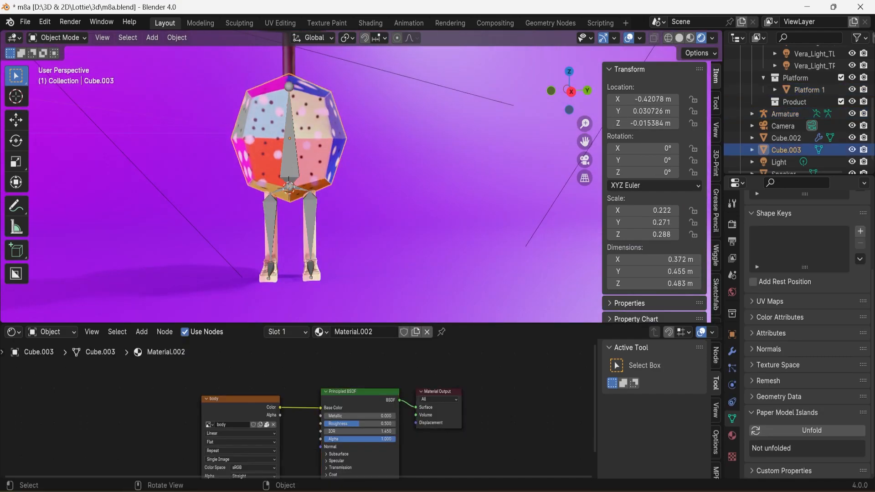
shift+click(317, 237)
shift+click(310, 230)
key(ctrl+p)
click(329, 232)
key(ctrl+z)
Step: Parent the faceted body to the armature With Automatic Weights
click(328, 137)
shift+click(308, 204)
key(ctrl+p)
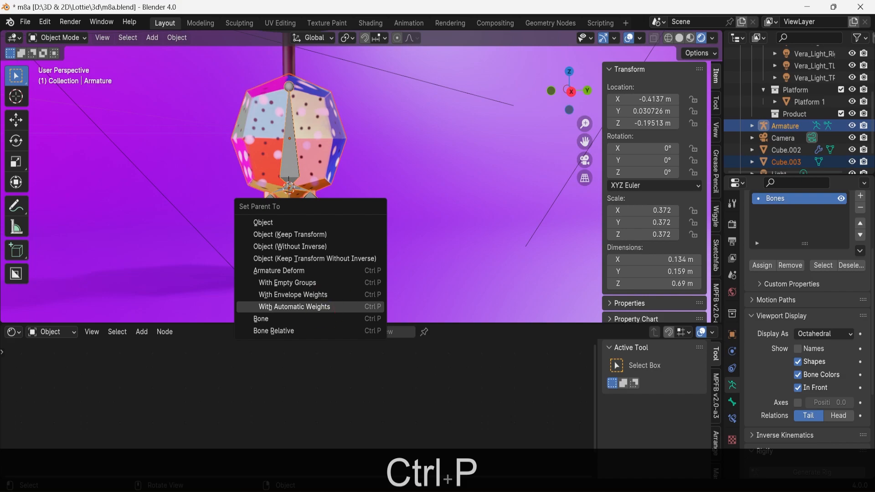
click(334, 308)
Step: Parent the neck and head to the character's body rig
scroll(330, 308, down, 2)
shift+middle_drag(326, 182, 326, 201)
click(322, 191)
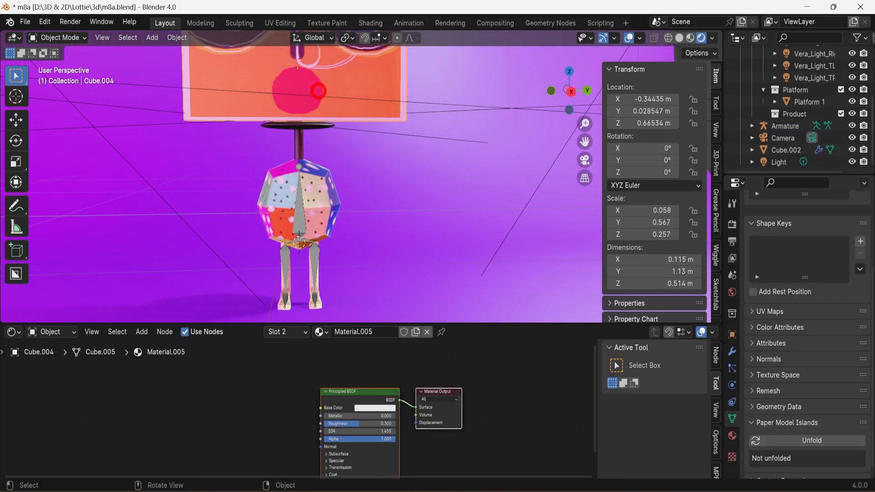
key(ctrl+p)
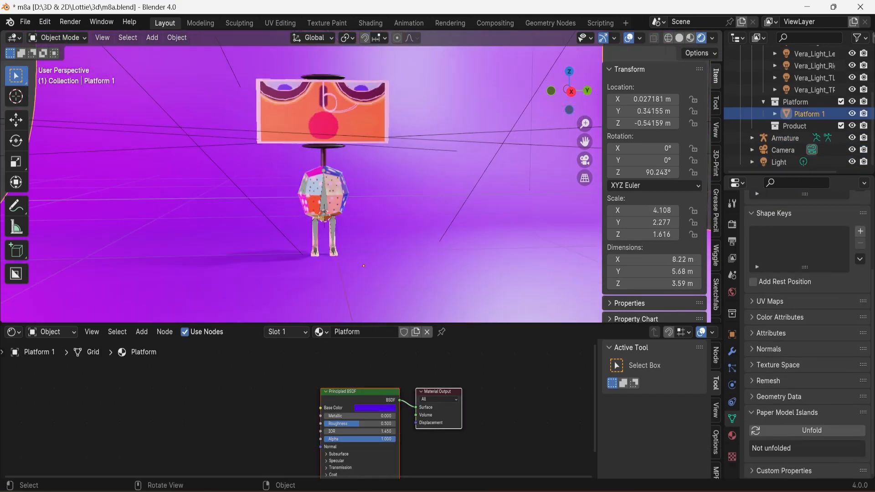
Step: Try rotating the box-selected leg and foot bones in Pose Mode to test the rig
scroll(323, 205, up, 2)
scroll(323, 205, down, 1)
click(327, 250)
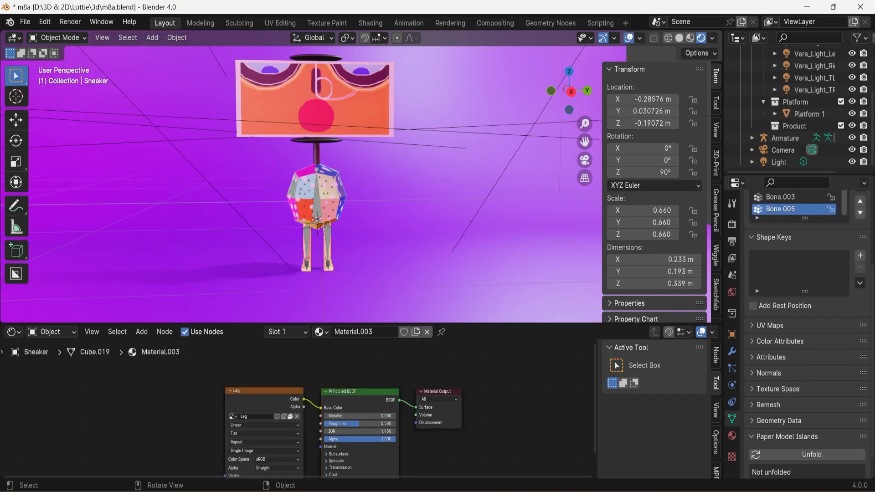
click(551, 90)
click(294, 287)
click(61, 78)
scroll(285, 250, down, 1)
drag(286, 250, 349, 310)
key(r)
right_click(334, 164)
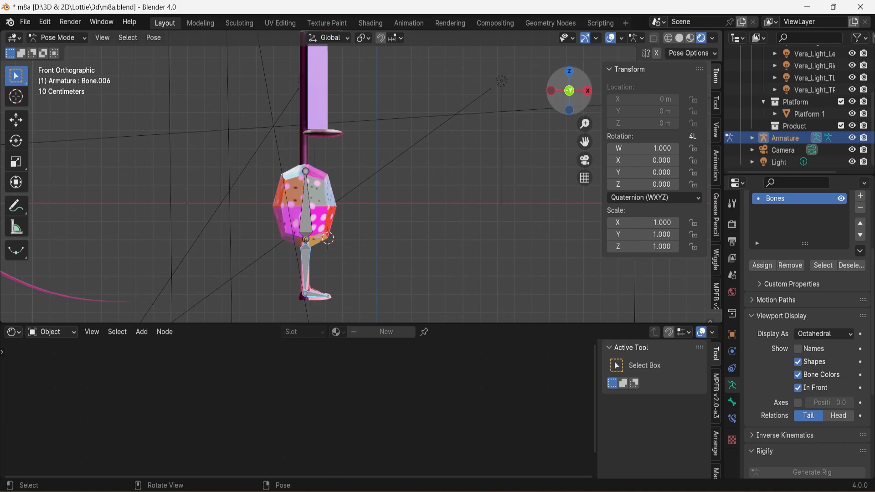
Step: Try rotating a single foot bone to test how the shoe follows it
drag(569, 90, 469, 94)
scroll(329, 285, up, 3)
click(303, 291)
key(r)
right_click(398, 216)
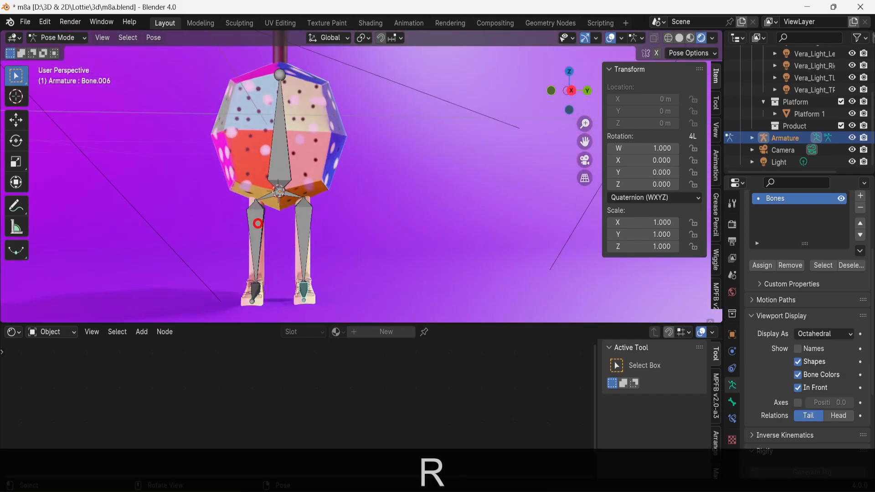
click(256, 241)
middle_drag(397, 216, 332, 216)
scroll(392, 205, up, 2)
Step: Return to Object Mode and try parenting the leg and shoe mesh to the armature with the Object option
click(57, 37)
click(61, 53)
click(356, 310)
drag(585, 142, 580, 110)
scroll(567, 90, up, 2)
shift+click(362, 232)
key(ctrl+p)
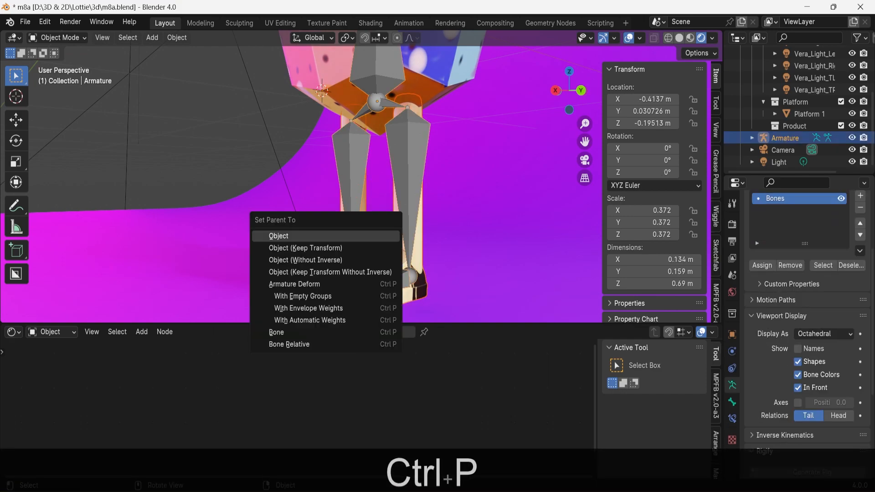
click(365, 236)
key(ctrl+p)
Step: Clear the leg and shoe mesh's parent with Clear and Keep Transformation
key(alt+p)
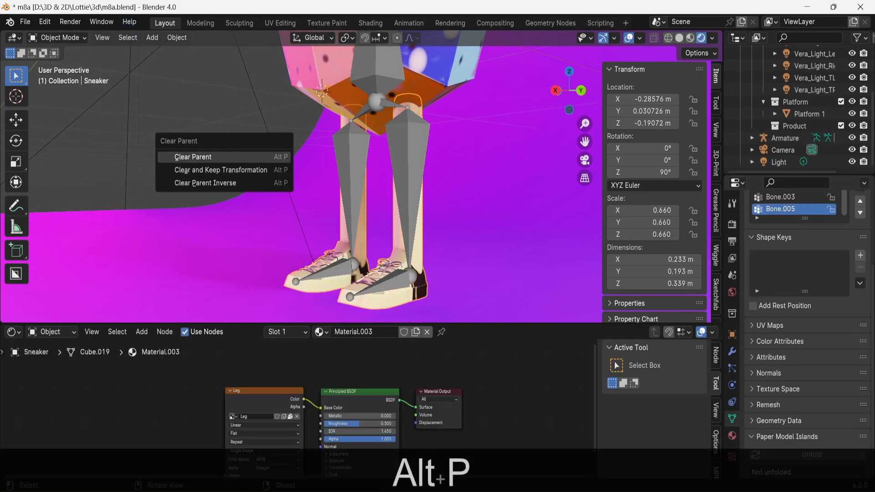
click(265, 170)
click(420, 257)
key(alt+p)
click(419, 244)
Step: Parent the leg and shoe mesh to the armature again from Pose Mode, with foot bone Bone.005 active
shift+click(408, 228)
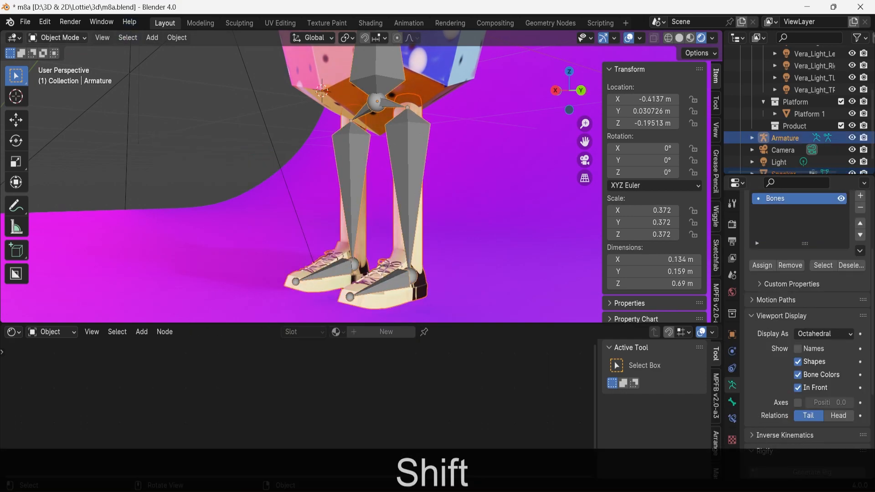
key(ctrl+Tab)
key(ctrl+p)
click(332, 303)
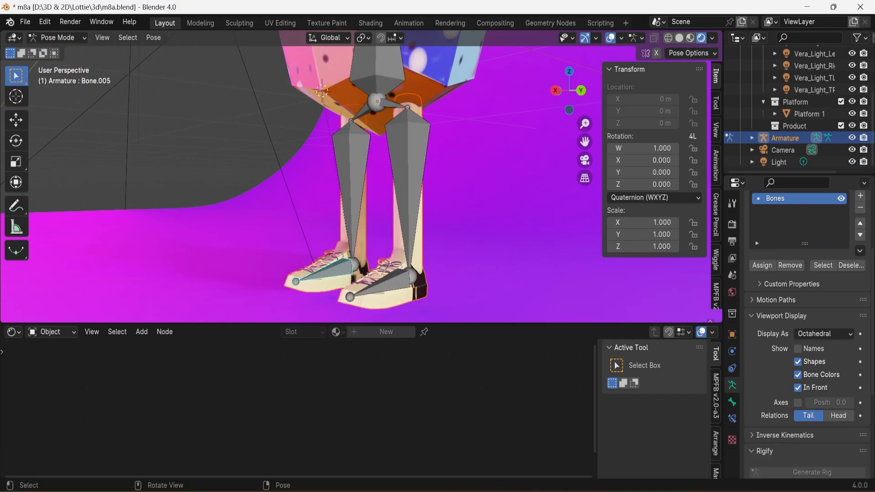
Step: Reselect the leg mesh and armature and parent the mesh from Pose Mode with leg bone Bone.004 active
key(ctrl+Tab)
click(377, 296)
middle_drag(449, 192, 424, 191)
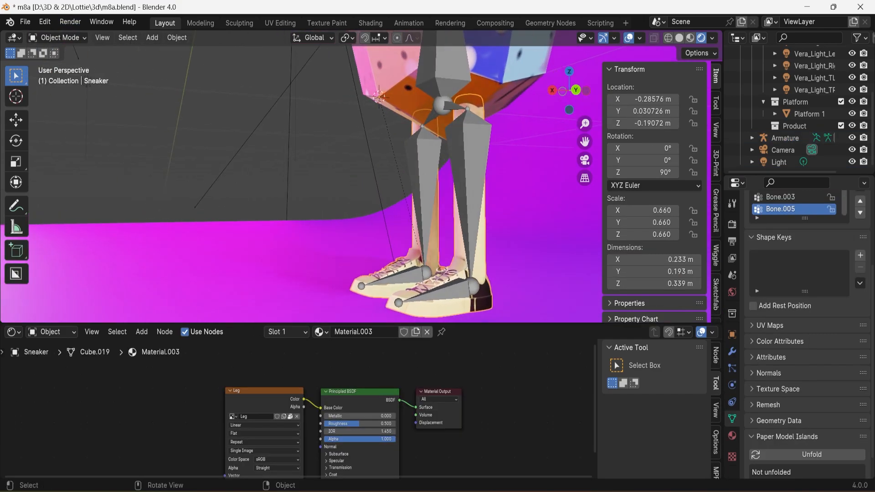
shift+click(428, 192)
click(57, 37)
click(57, 75)
shift+click(468, 191)
key(ctrl+p)
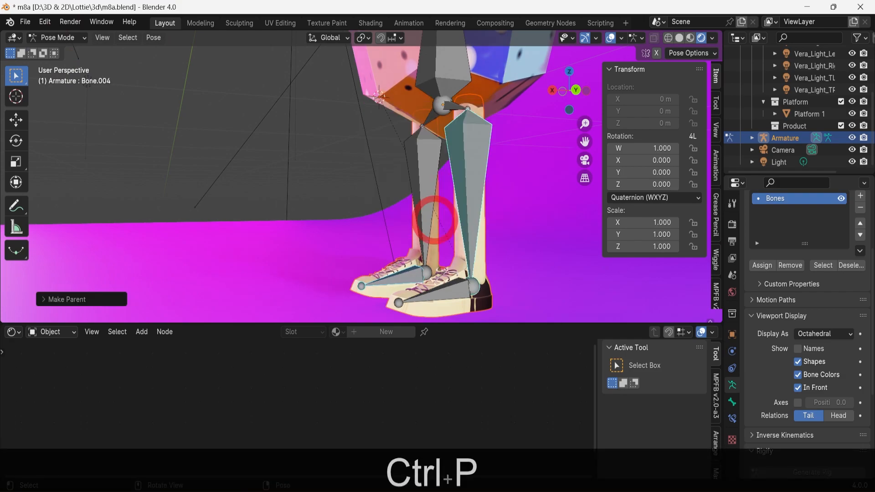
click(435, 220)
Step: Try rotating leg bone Bone.004 in Pose Mode to test the binding
click(50, 38)
click(56, 52)
drag(586, 91, 644, 107)
click(61, 77)
key(r)
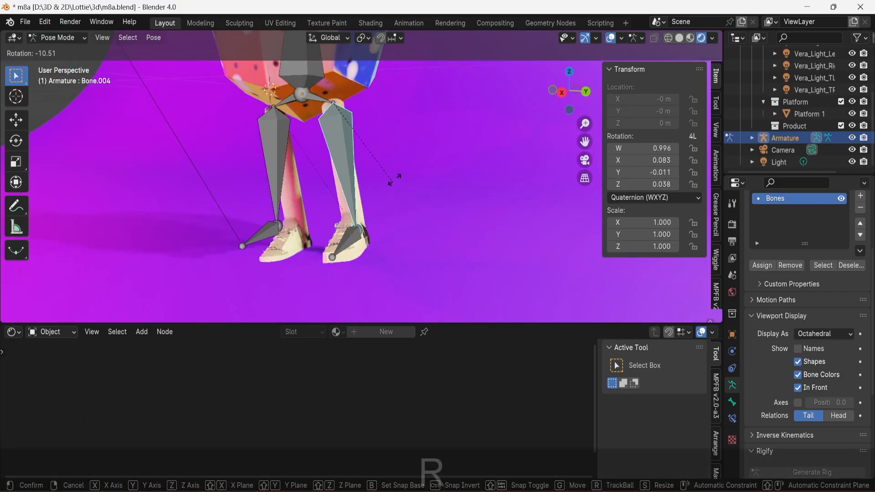
right_click(340, 182)
key(r)
right_click(394, 180)
Step: Select the leg mesh and armature and parent the mesh from Pose Mode to the other leg's bone
click(277, 189)
click(285, 195)
click(61, 38)
click(62, 51)
click(71, 37)
click(66, 78)
click(273, 168)
key(ctrl+p)
click(273, 168)
Step: Leave Pose Mode and check the second leg's binding with a trial rotation
click(63, 38)
click(63, 52)
key(r)
right_click(384, 193)
Step: Parent the faceted body to the armature With Automatic Weights from Pose Mode, with the main body bone active
middle_drag(384, 193, 469, 190)
click(287, 114)
shift+click(259, 114)
click(63, 37)
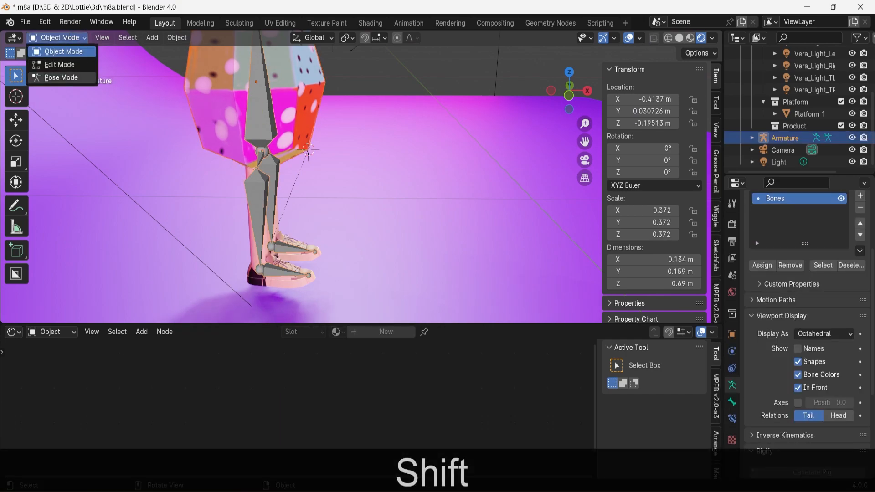
click(66, 78)
shift+click(261, 145)
key(ctrl+p)
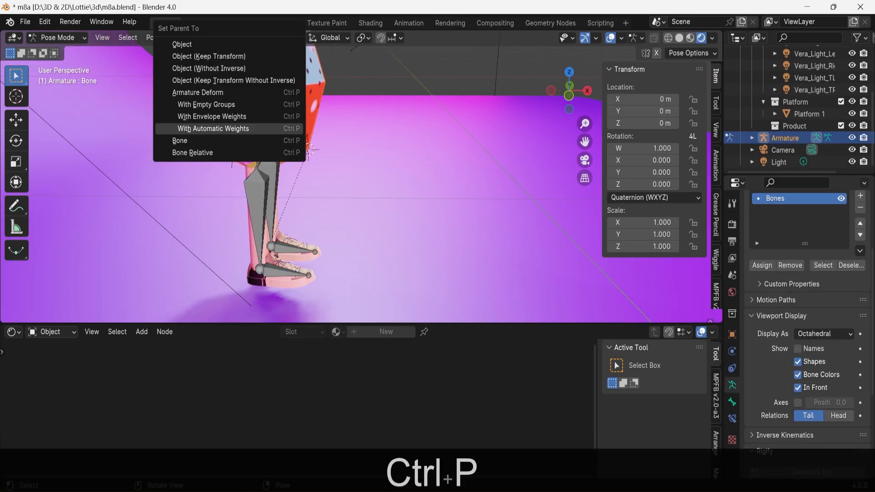
click(214, 127)
Step: Rotate leg bone Bone.003 as a test pose, inspect the character, and undo the rotation
click(57, 38)
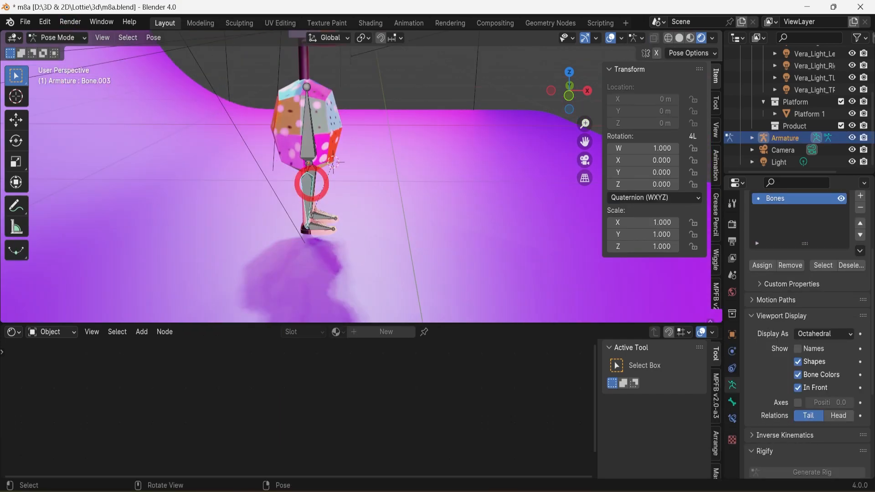
key(r)
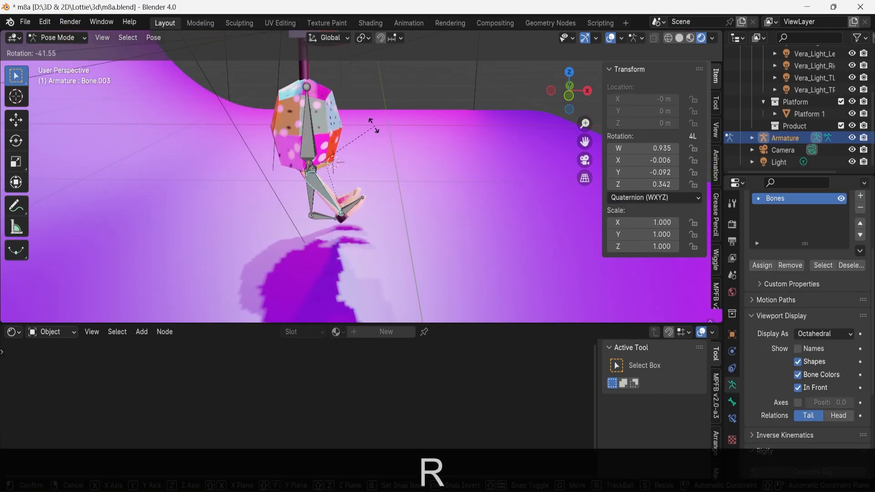
click(377, 132)
click(569, 85)
drag(558, 90, 458, 98)
scroll(565, 92, down, 5)
scroll(565, 91, up, 5)
mouse_move(565, 92)
mouse_down()
mouse_move(515, 91)
mouse_move(580, 88)
mouse_move(572, 89)
mouse_up()
key(ctrl+z)
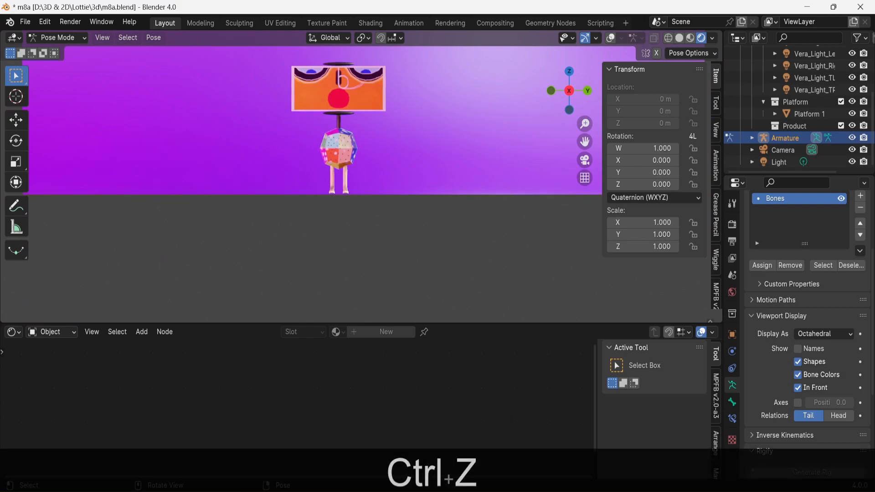
Step: View the scene through the camera and replace the node editor with the Timeline
click(584, 160)
click(12, 332)
click(165, 378)
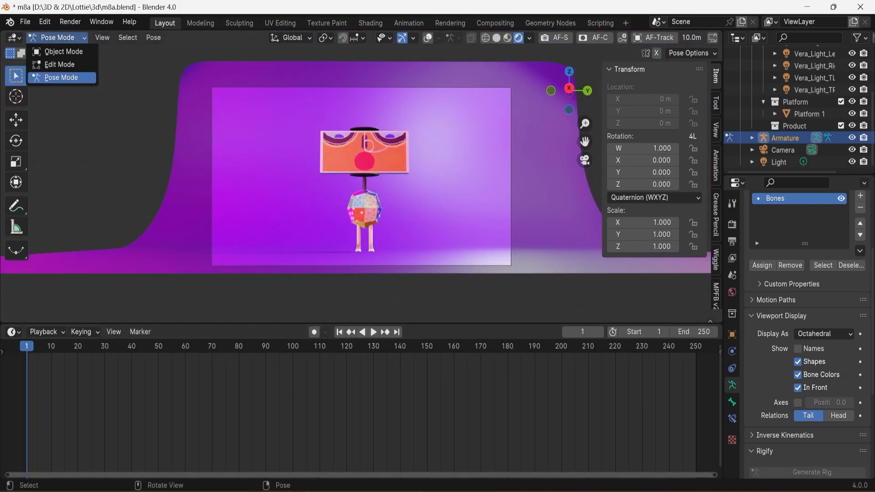
Step: Select all bones and insert Location, Rotation, Scale & Custom Properties keyframes at frame 1
key(a)
key(i)
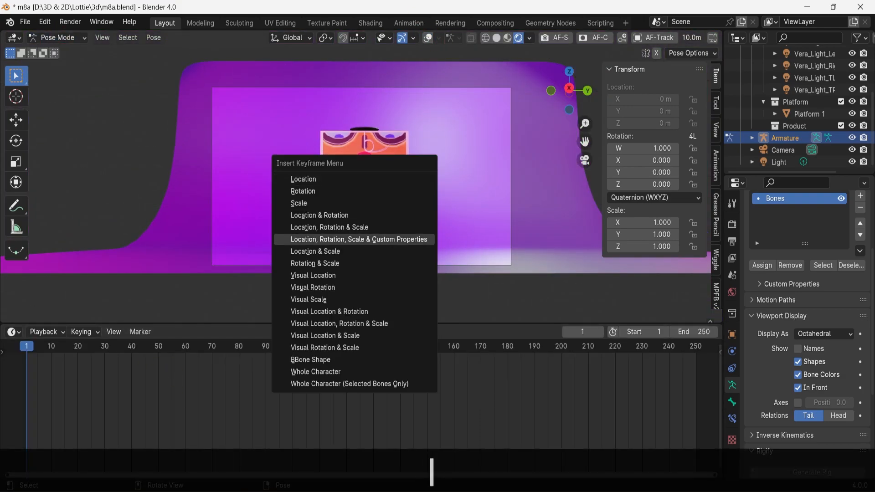
click(351, 238)
key(space)
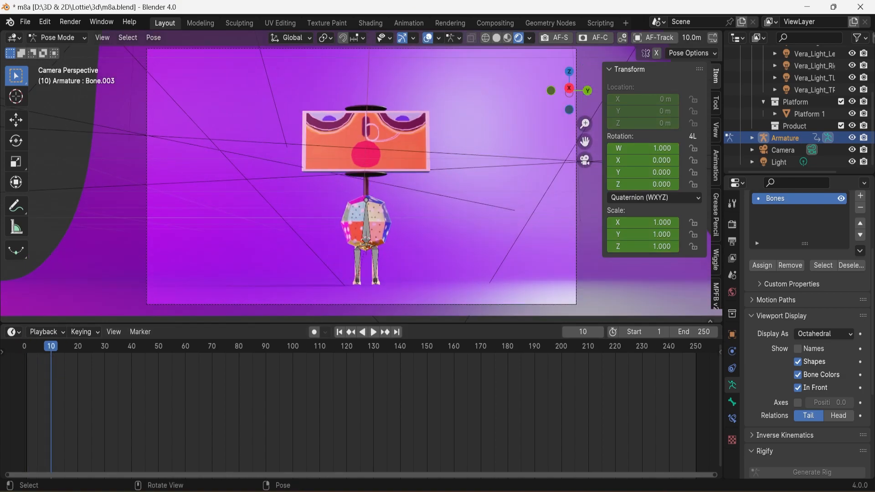
Step: Switch to Object Mode, keyframe all objects, and move the new keyframes to frame 1
click(75, 52)
key(a)
key(i)
click(379, 119)
key(g)
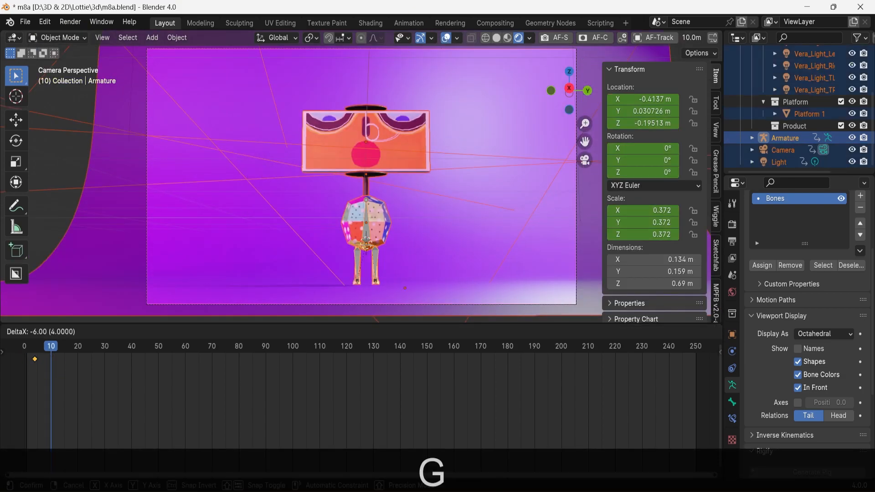
click(27, 359)
Step: Rotate the neck and head about Z to 72.237° at frame 10, key the rotation, and hide the viewport overlays
click(376, 139)
key(r)
key(z)
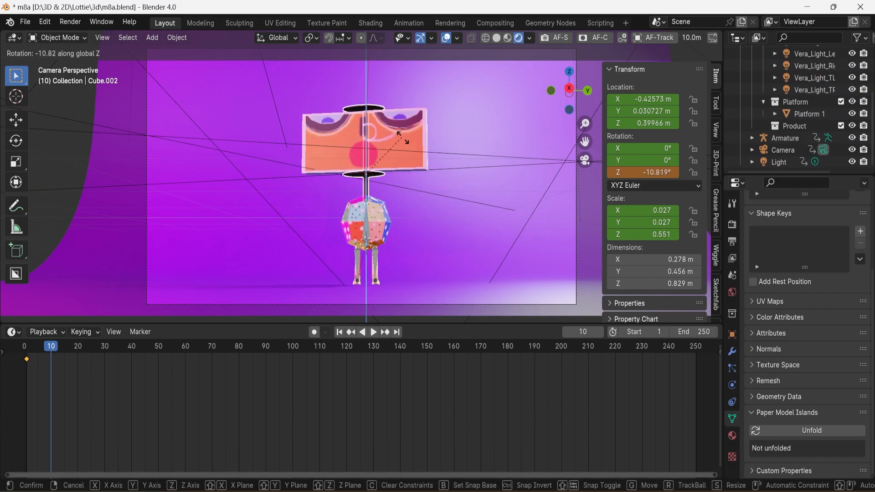
click(319, 215)
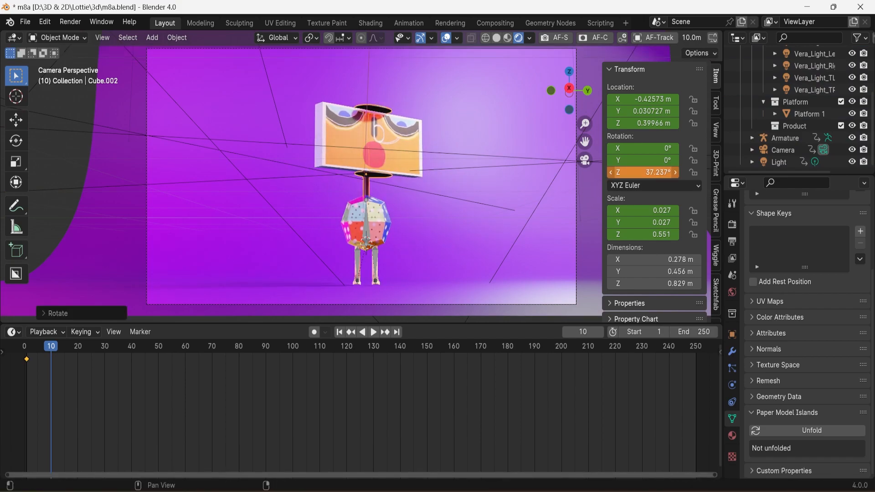
drag(642, 173, 670, 172)
key(shift+alt+z)
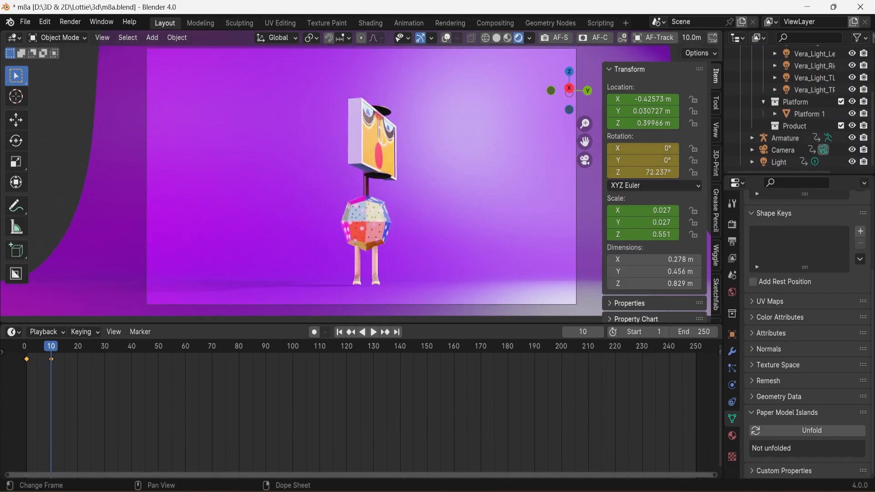
Step: Rotate the neck and head about Z at frames 20 and 30, keying the rotation at each frame
key(r)
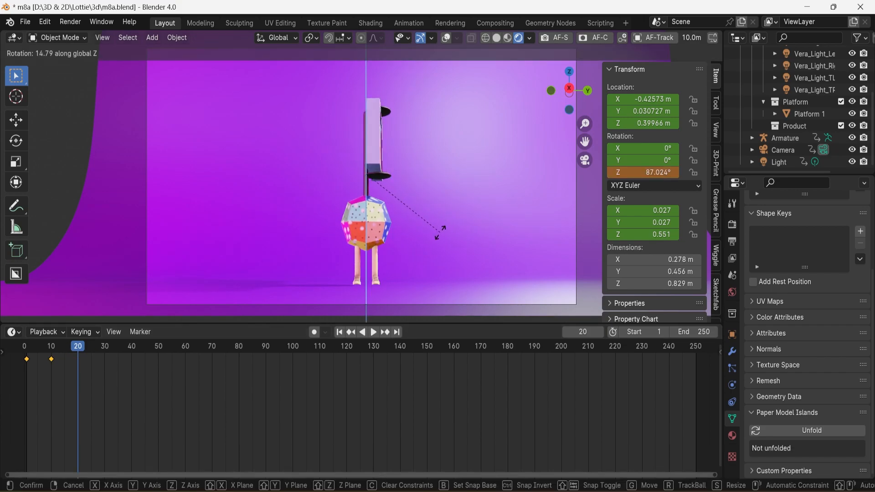
click(437, 231)
right_click(654, 172)
click(654, 175)
key(space)
right_click(655, 173)
click(654, 173)
key(space)
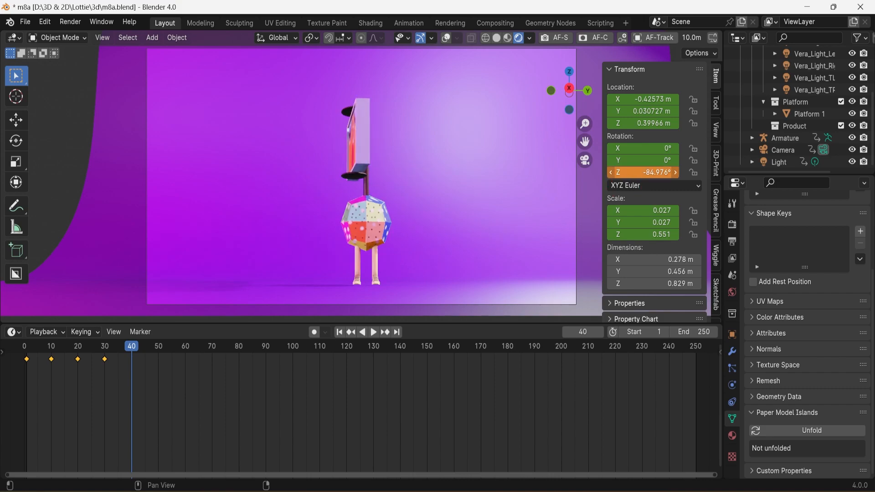
Step: Key the neck and head's Z rotation at -84.976° on frame 40, and key the following turns at frames 50 and 60
right_click(655, 172)
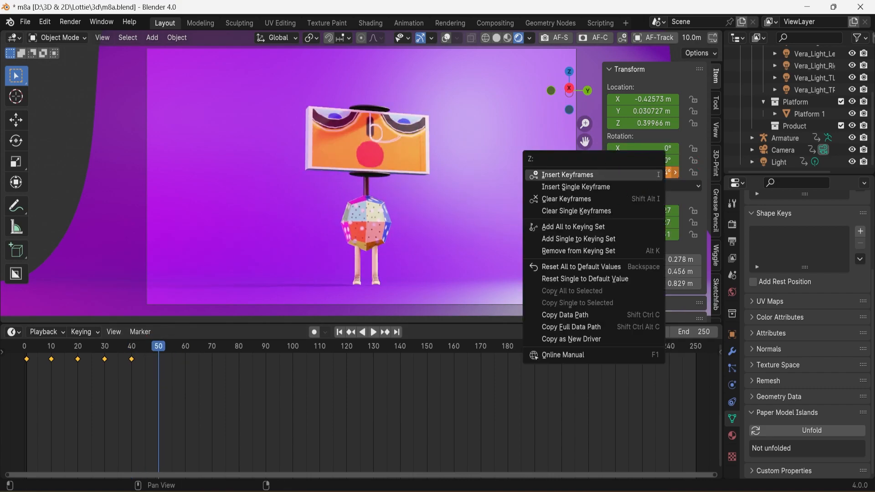
click(654, 173)
key(space)
right_click(654, 172)
click(654, 173)
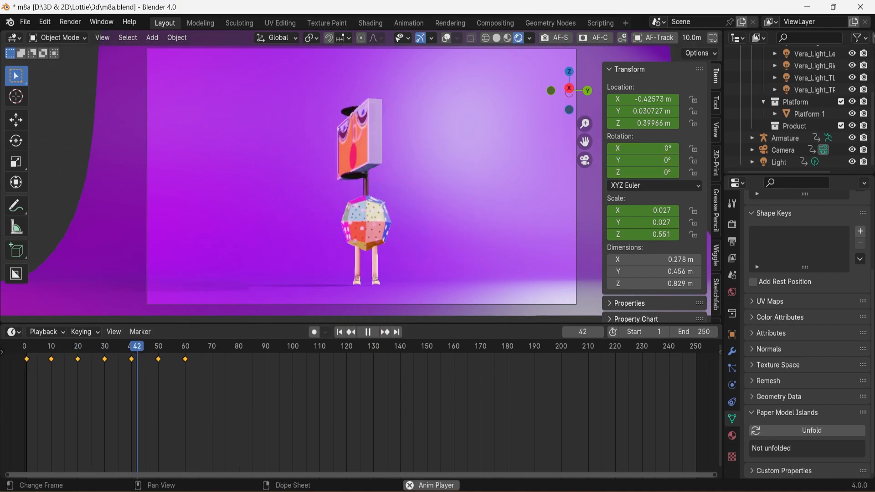
Step: Stretch all the head-turn keyframes so the last one lands at about frame 103, and play the animation
key(a)
key(s)
click(410, 381)
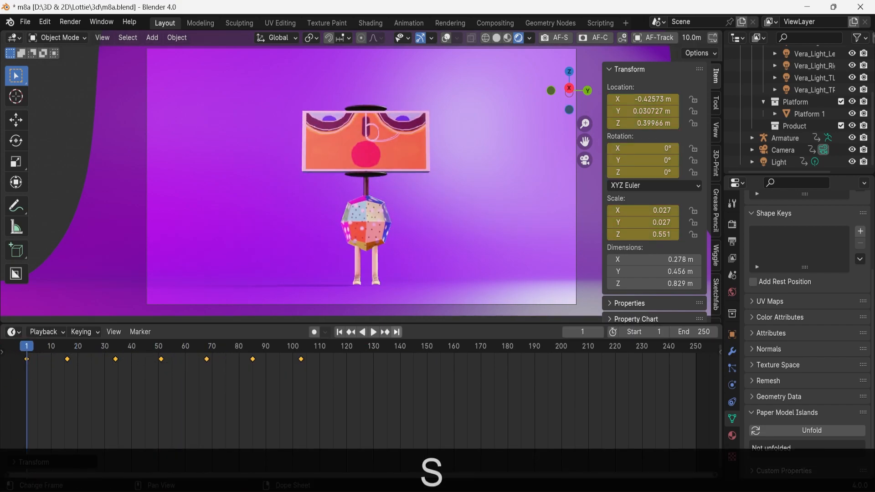
key(space)
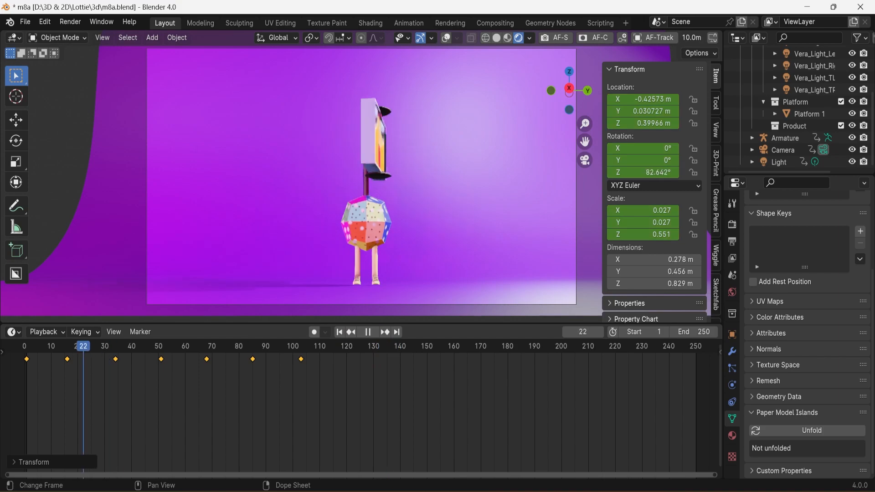
Step: Paste copied head-turn keyframes at frames 20, 56 and 88 to hold the poses
key(ctrl+c)
key(ctrl+v)
key(space)
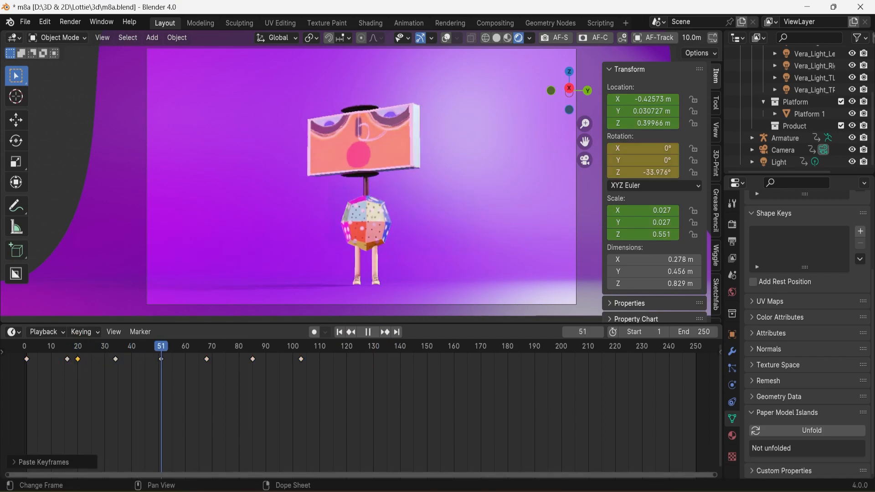
key(ctrl+c)
key(ctrl+v)
key(space)
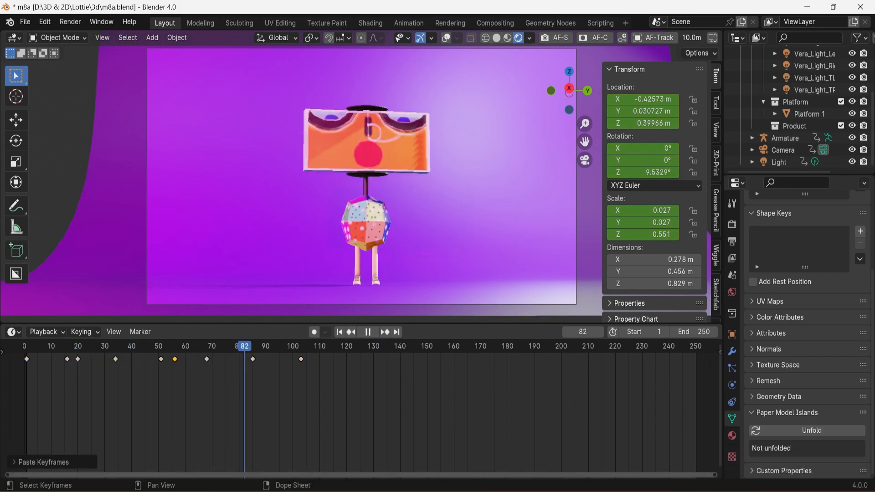
key(ctrl+c)
key(ctrl+v)
key(space)
Step: Copy the head's last keyframe for reuse at frame 110, copy its frame 1 keyframe, and continue playback
click(319, 346)
click(301, 359)
key(ctrl+c)
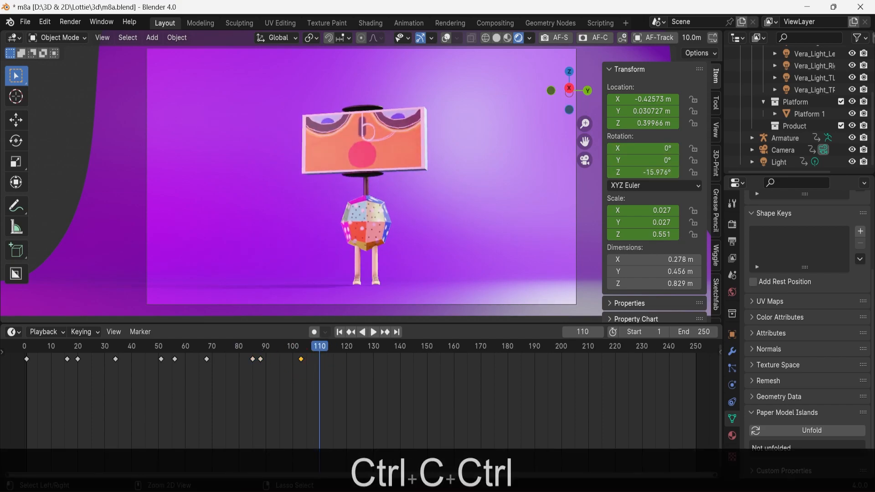
key(space)
click(27, 359)
key(ctrl+c)
key(space)
Step: Select the polyhedral body and key its Z rotation at frame 133
click(366, 222)
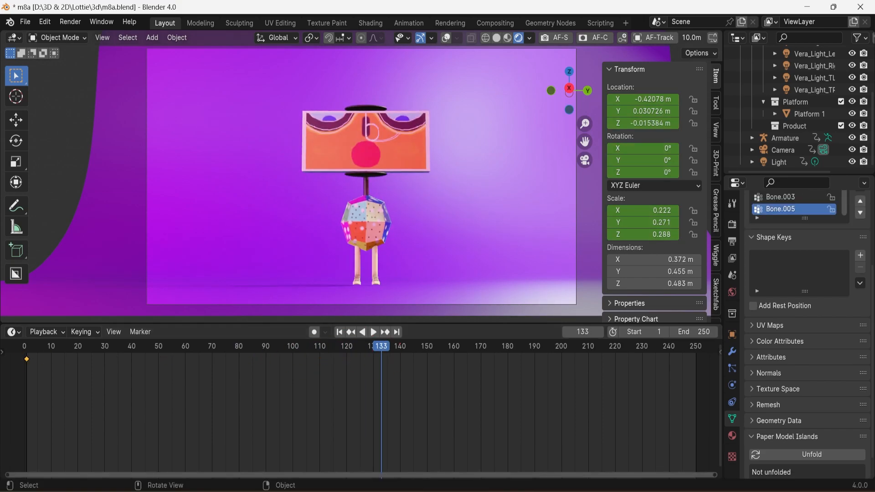
right_click(638, 172)
click(638, 170)
key(space)
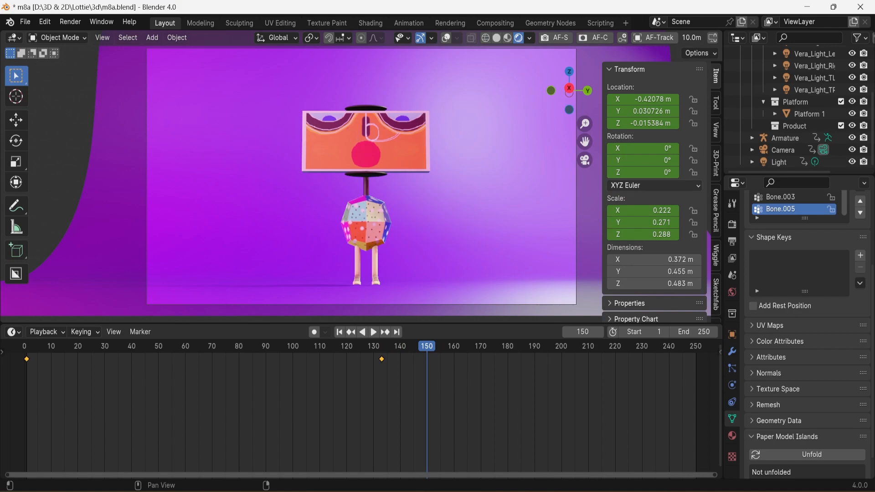
Step: Key the body's Z rotation at 2779° on frame 150, and paste its unrotated keyframe at frame 165
key(ctrl+z)
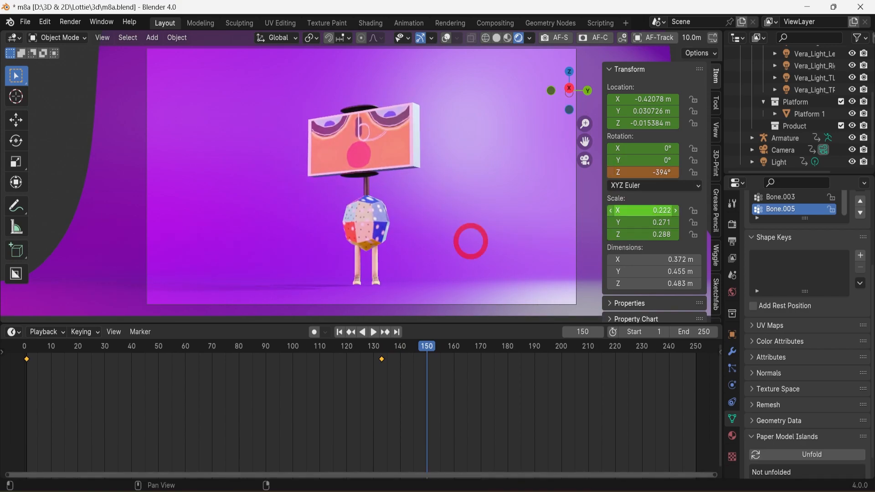
right_click(638, 173)
click(638, 170)
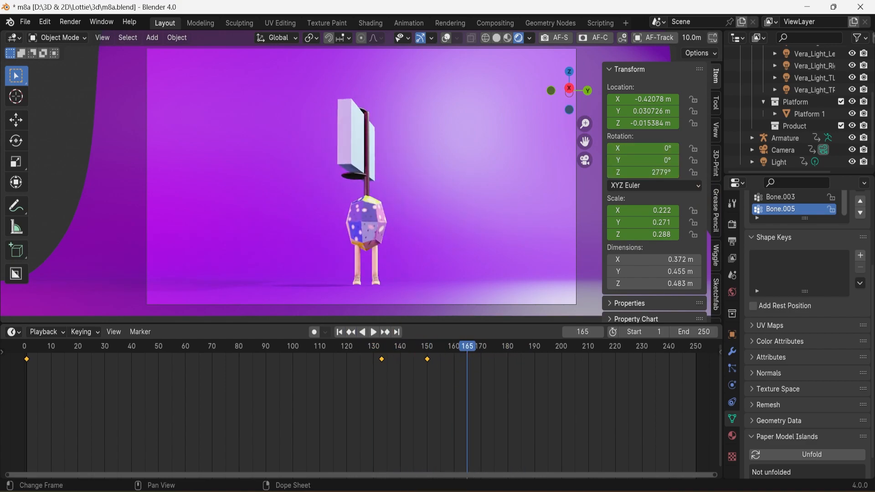
key(ctrl+c)
key(ctrl+v)
click(373, 332)
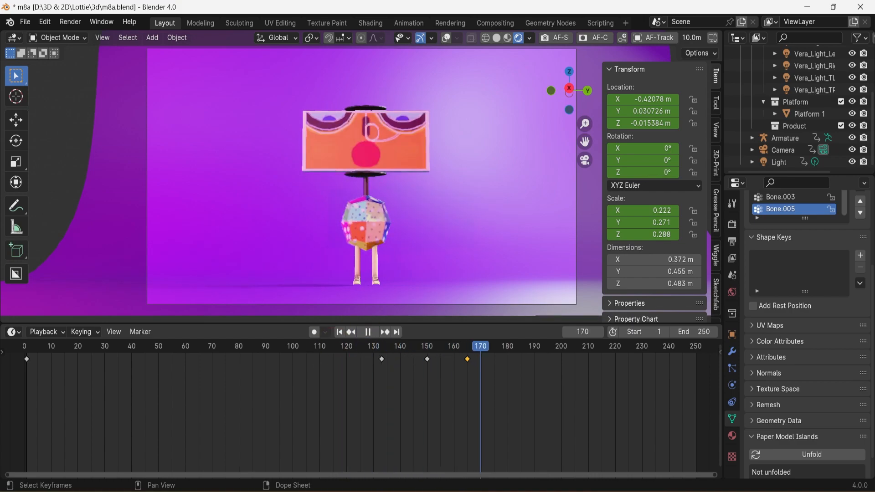
Step: Show the overlays, put the armature in Pose Mode, and key all bones at frame 160
key(shift+alt+z)
click(375, 262)
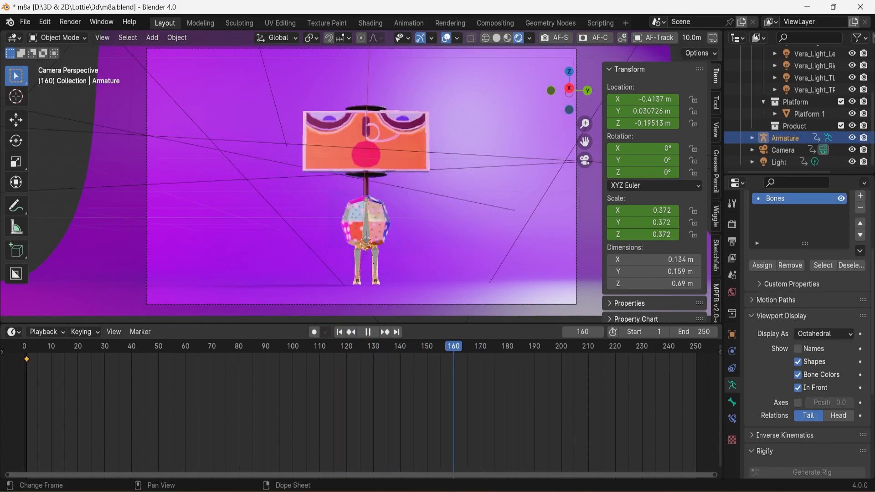
click(57, 38)
click(53, 76)
key(a)
key(i)
Step: Rotate the leg bone up to horizontal in front view at frame 164 and key the pose
alt+scroll(429, 225, down, 4)
drag(575, 91, 660, 107)
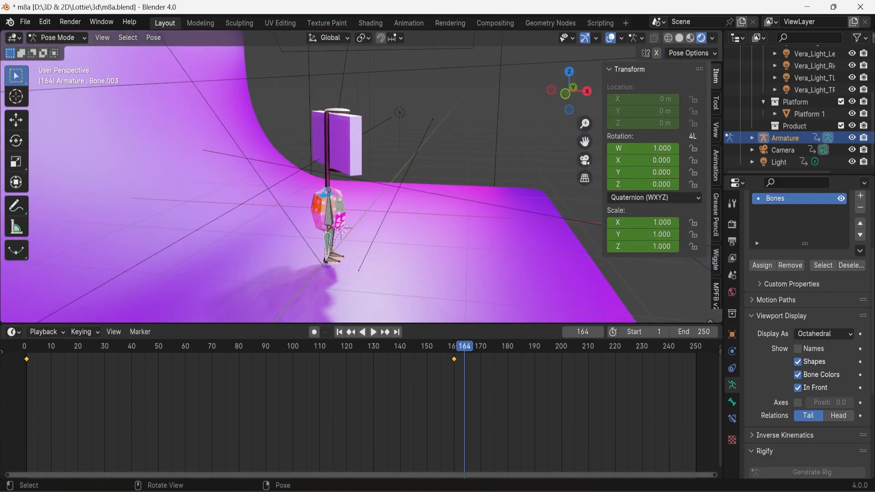
click(565, 93)
click(326, 248)
key(r)
click(365, 233)
key(i)
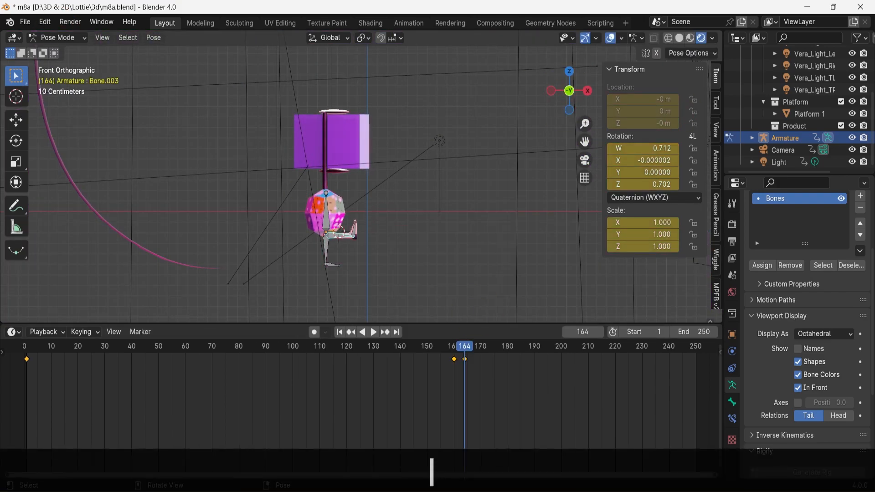
Step: Shift the two leg-pose keyframes to frames 162 and 166, and review the leg motion
middle_drag(439, 140, 444, 164)
key(shift+alt+z)
drag(446, 356, 477, 372)
key(g)
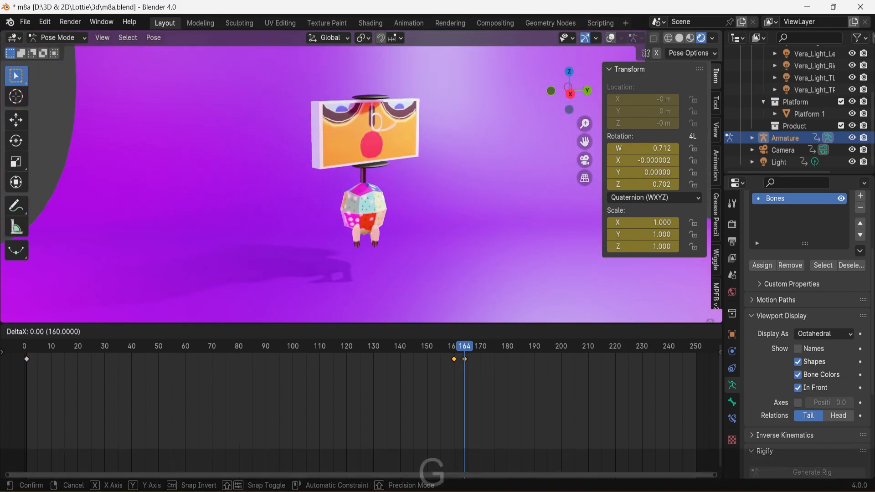
click(482, 372)
click(473, 346)
drag(570, 91, 622, 93)
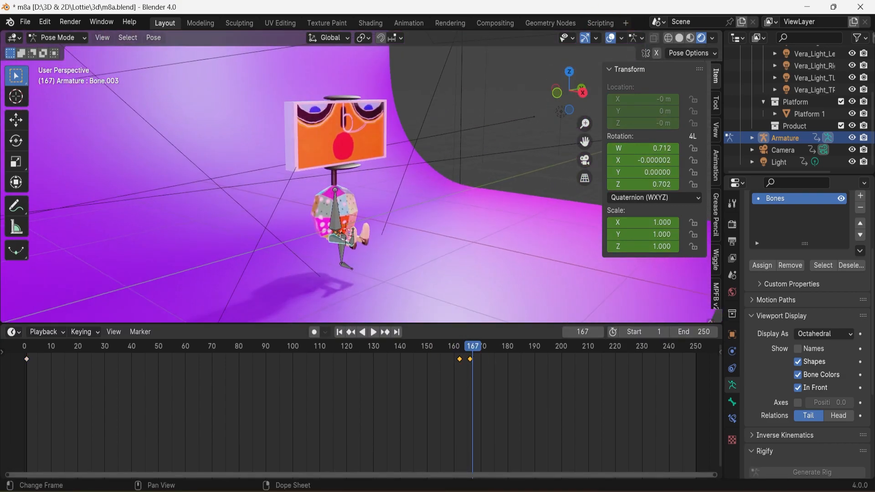
drag(473, 345, 458, 346)
key(space)
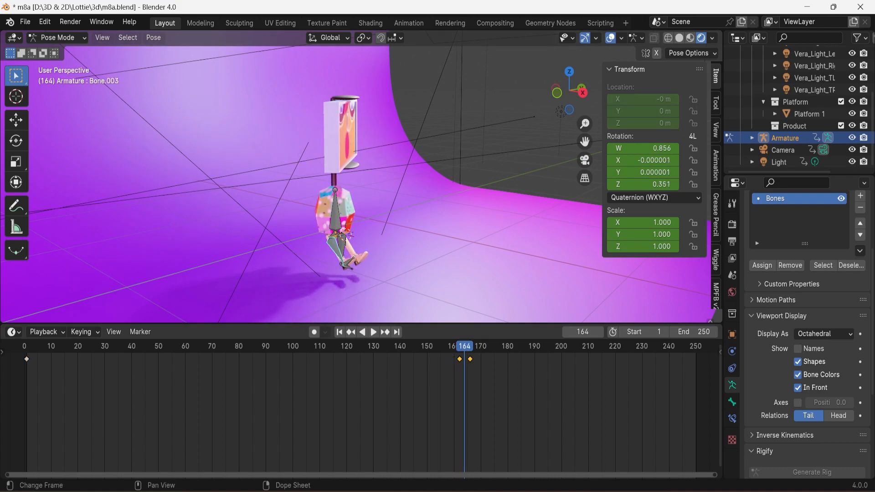
Step: Try to lower all the armature's bones along Z at frame 166 by about 0.37 m to bring the body to the floor
click(557, 93)
key(g)
key(z)
key(Escape)
key(a)
key(g)
key(z)
key(KP_0)
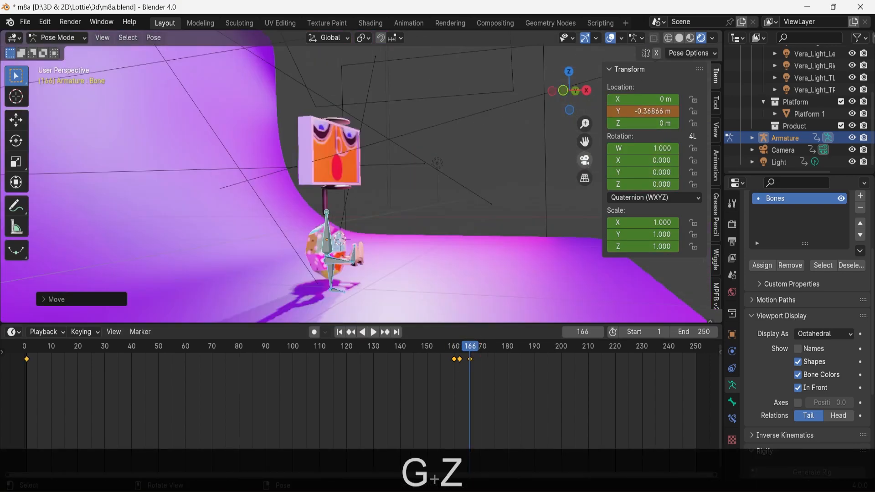
key(Return)
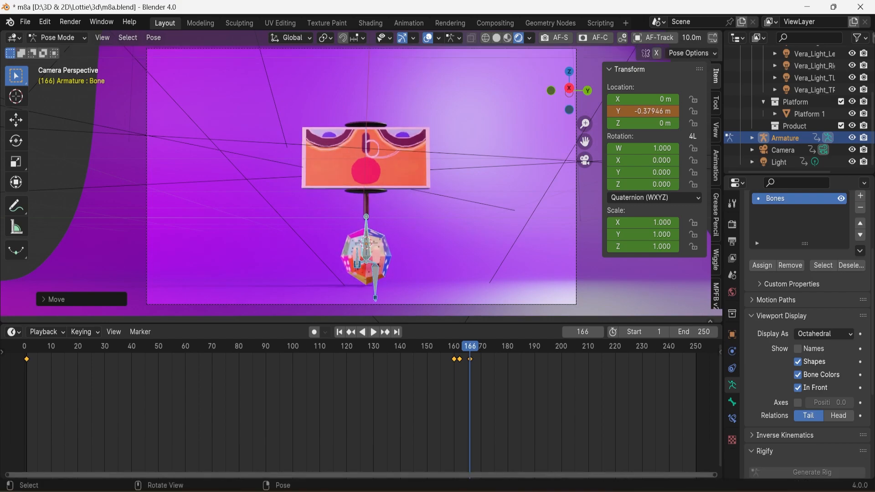
key(g)
key(z)
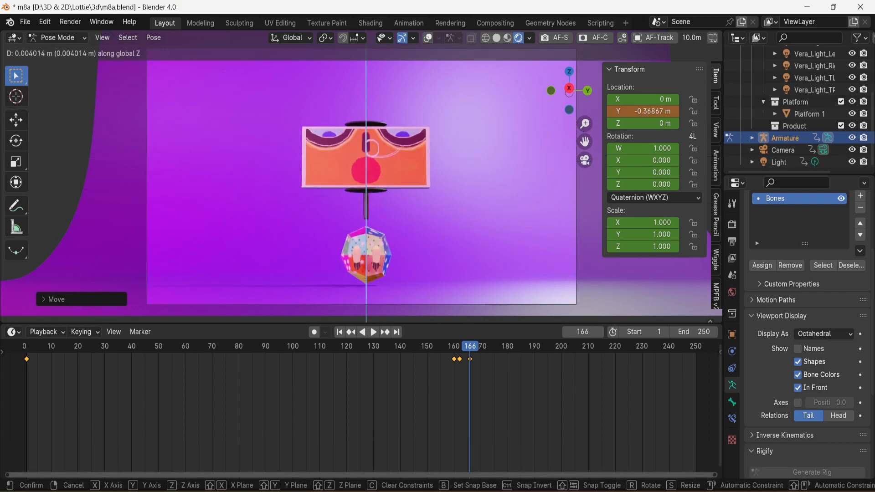
key(Return)
drag(469, 346, 475, 346)
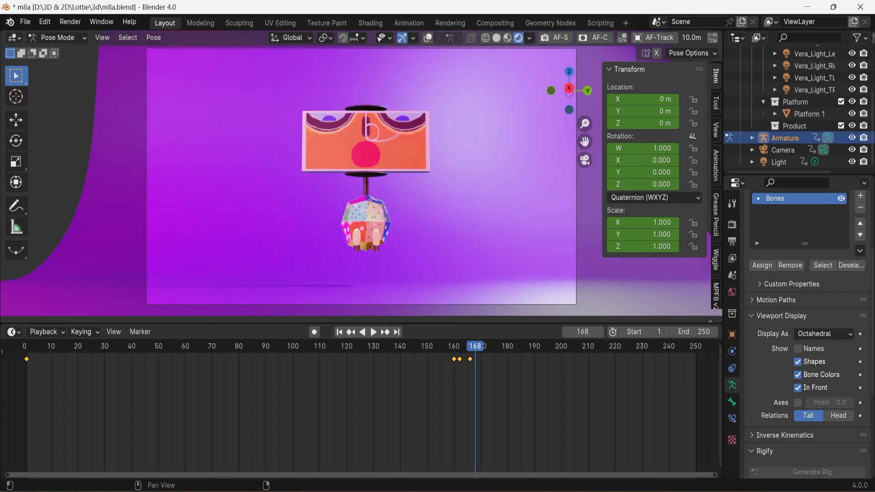
Step: In Object Mode, select the body and move its frame 165 keyframe to frame 164
key(ctrl+Tab)
click(455, 346)
key(space)
click(382, 219)
drag(470, 347, 469, 347)
key(g)
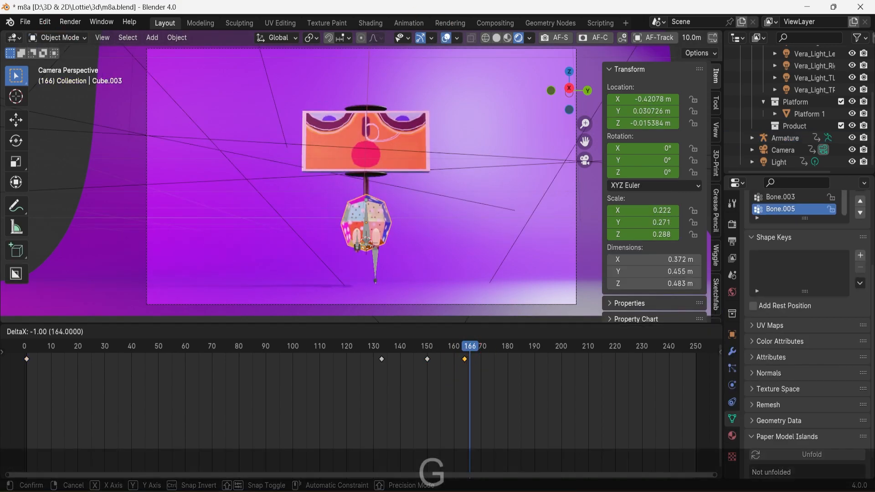
click(462, 351)
Step: Select the armature and move its frame 166 keyframe to frame 164
key(g)
key(z)
click(366, 219)
click(375, 262)
key(g)
click(375, 262)
key(g)
key(Return)
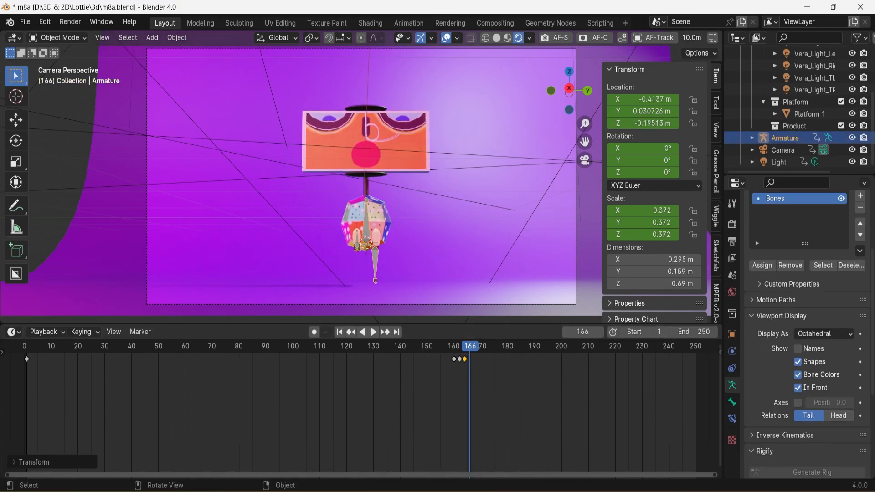
Step: Lower the armature along Z to -0.53071 m at frame 166 so the body sits on the floor, and key it
key(g)
key(z)
click(367, 246)
key(g)
key(z)
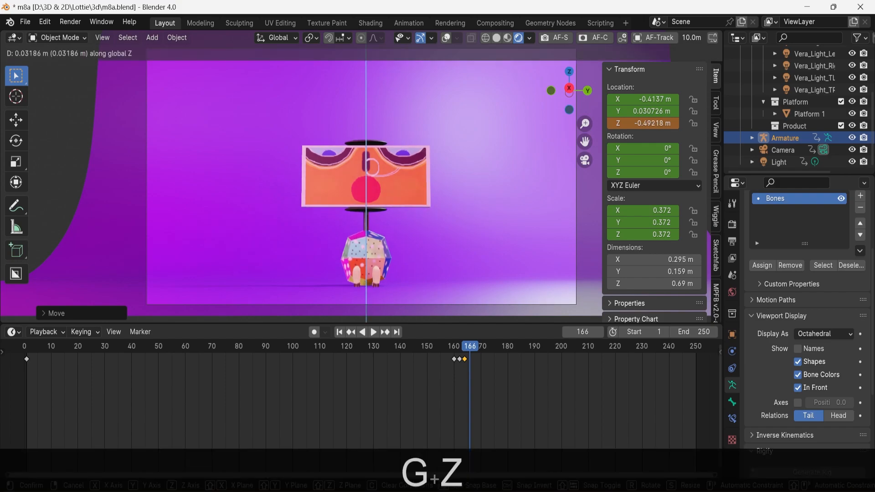
click(367, 246)
middle_drag(367, 246, 379, 170)
scroll(367, 246, up, 3)
key(g)
key(z)
click(367, 246)
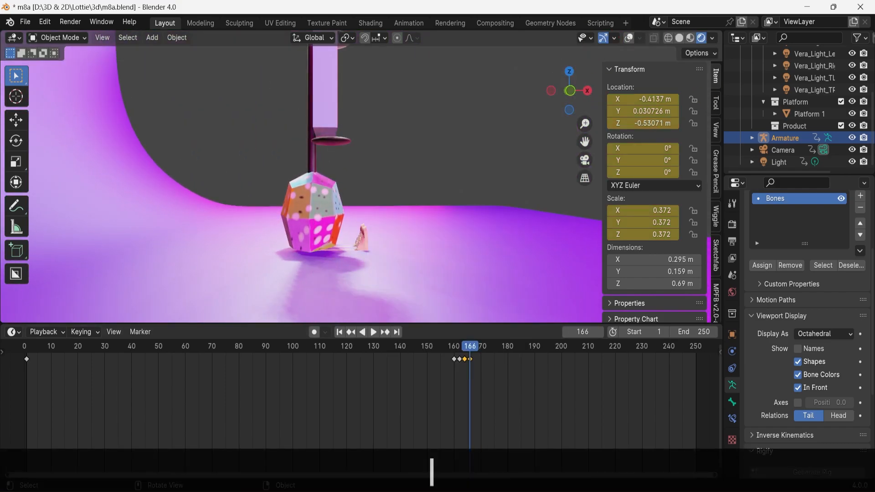
Step: In Pose Mode, rotate the leg bone slightly to lay the legs along the floor at frame 166, and key it
key(ctrl+Tab)
key(r)
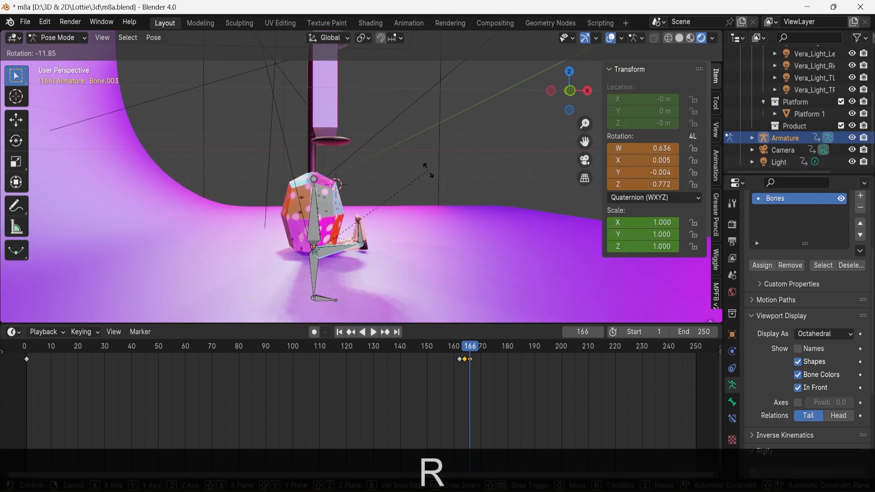
click(421, 170)
key(KP_0)
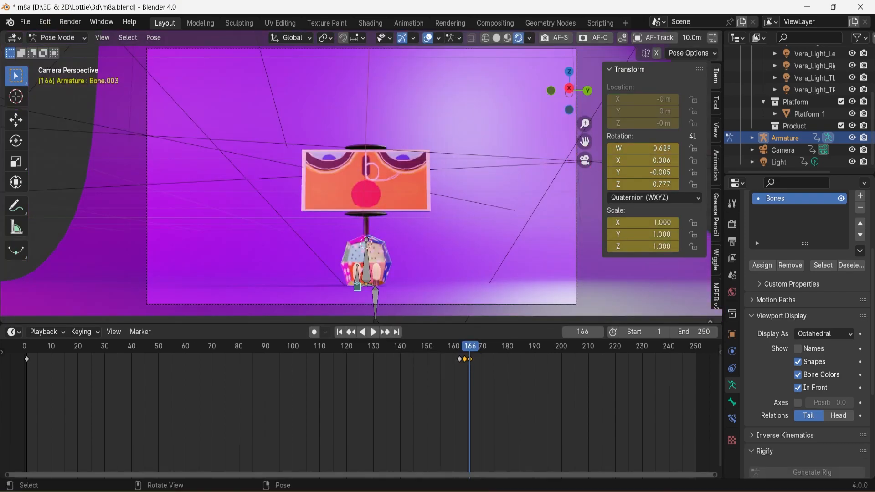
Step: Readjust the leg bone's rotation at frame 166 to W 0.649 and Z 0.761, and return to the camera view
middle_drag(319, 200, 422, 215)
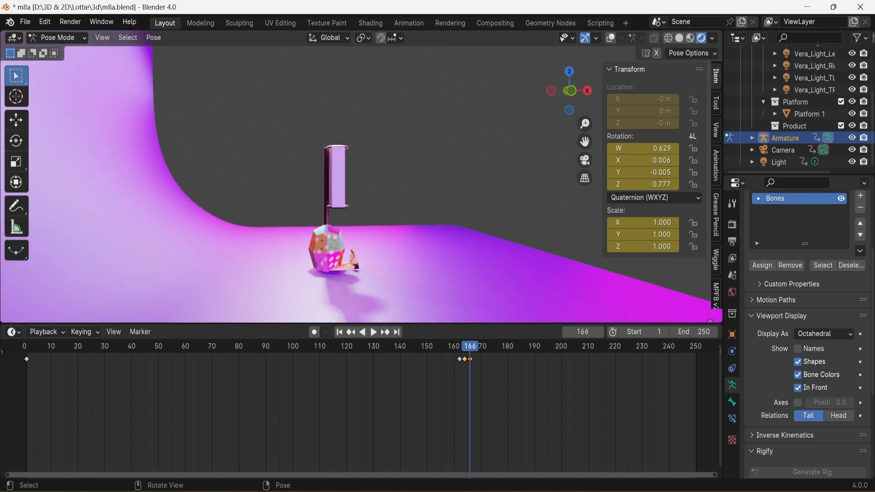
key(alt+shift+z)
scroll(421, 215, up, 2)
key(r)
key(z)
right_click(424, 224)
middle_drag(374, 157, 416, 178)
key(r)
click(427, 185)
key(KP_0)
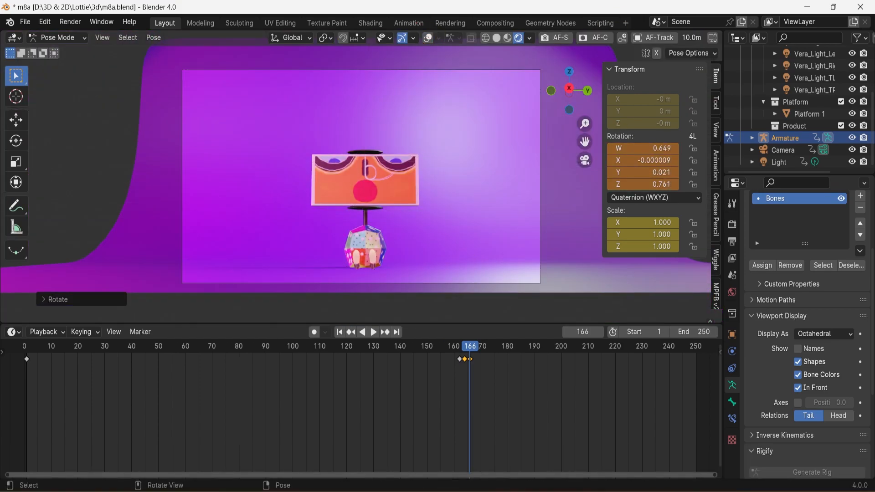
Step: Delete the armature's sitting-pose keyframes and play the animation from the start without overlays
key(x)
drag(422, 346, 24, 345)
click(428, 37)
key(space)
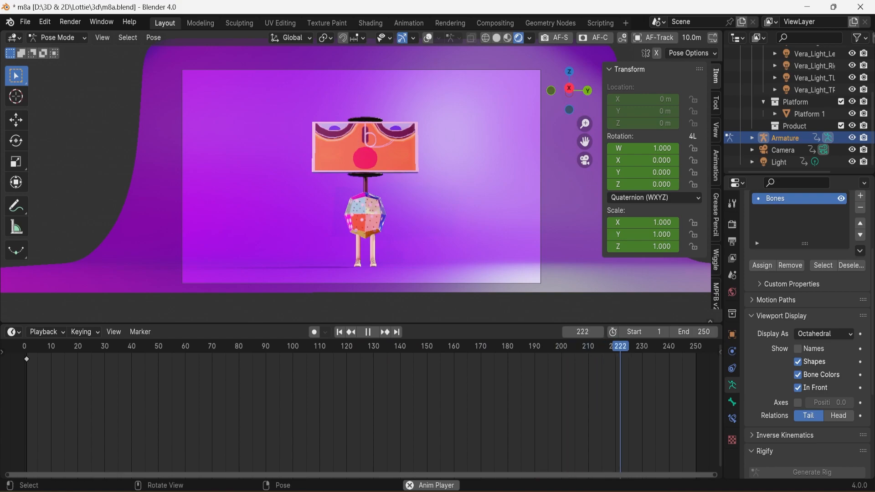
key(space)
Step: In Object Mode, key the head box's location, rotation, scale and custom properties at frame 163, and go to frame 166
drag(510, 346, 456, 346)
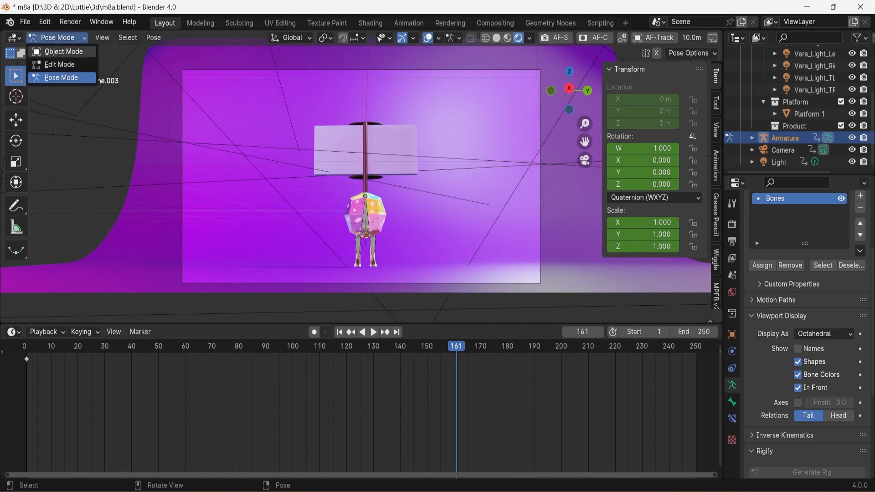
click(64, 52)
click(365, 214)
drag(443, 346, 462, 346)
click(388, 153)
key(i)
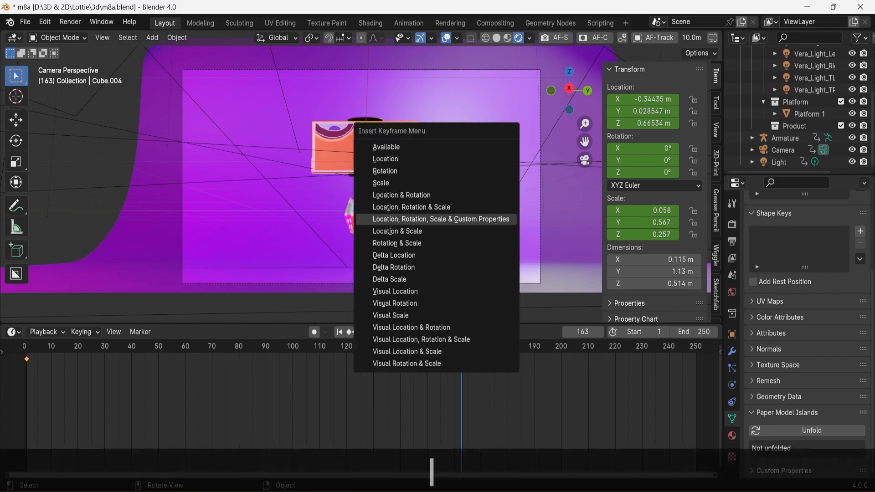
click(485, 219)
click(469, 346)
Step: Try to place the head on the floor beside the body with a Y rotation of -74°, and undo it
key(g)
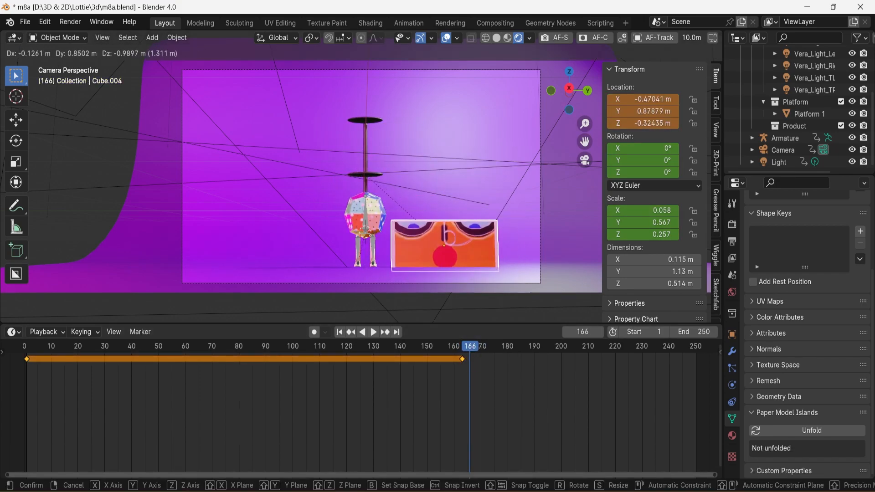
click(454, 235)
drag(642, 159, 608, 160)
key(g)
key(z)
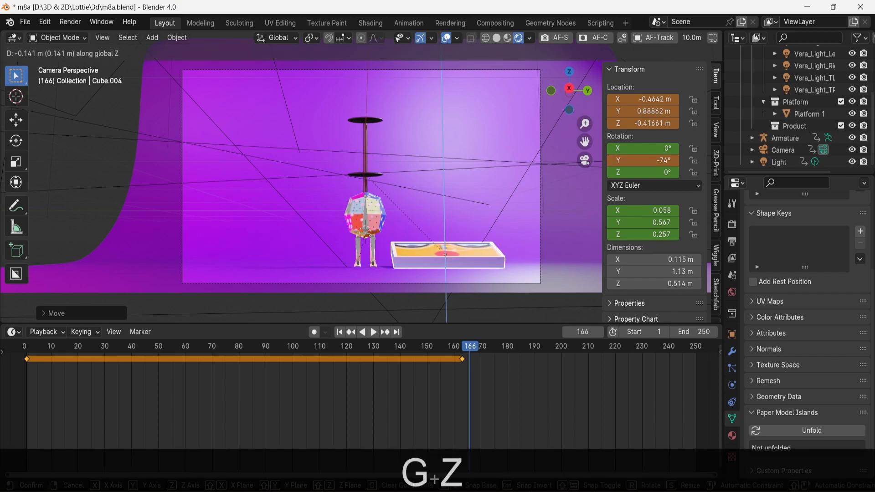
key(Escape)
key(ctrl+z)
Step: Try to slide the head away from the neck and tilt it at frame 166
key(g)
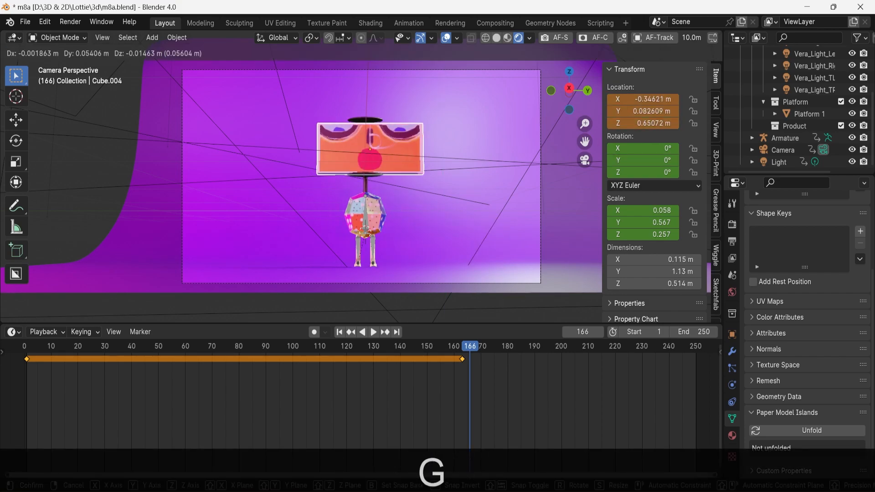
click(497, 126)
key(r)
click(502, 141)
key(g)
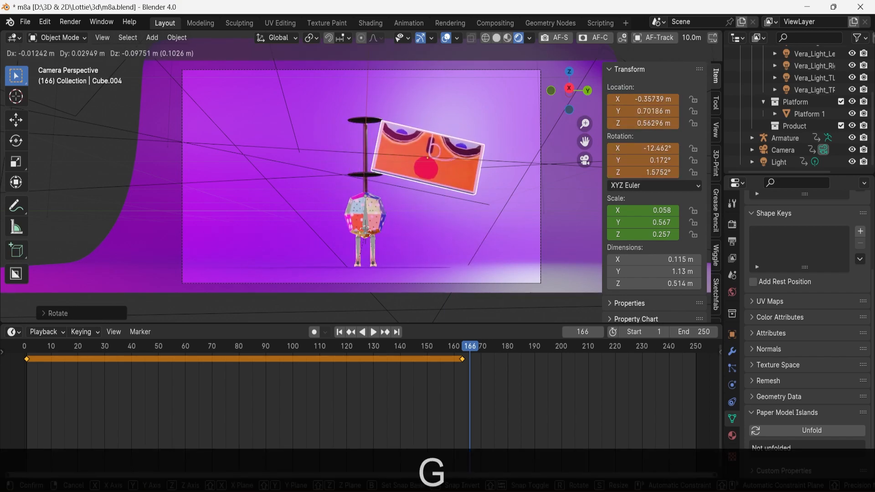
key(Return)
key(r)
key(Return)
key(g)
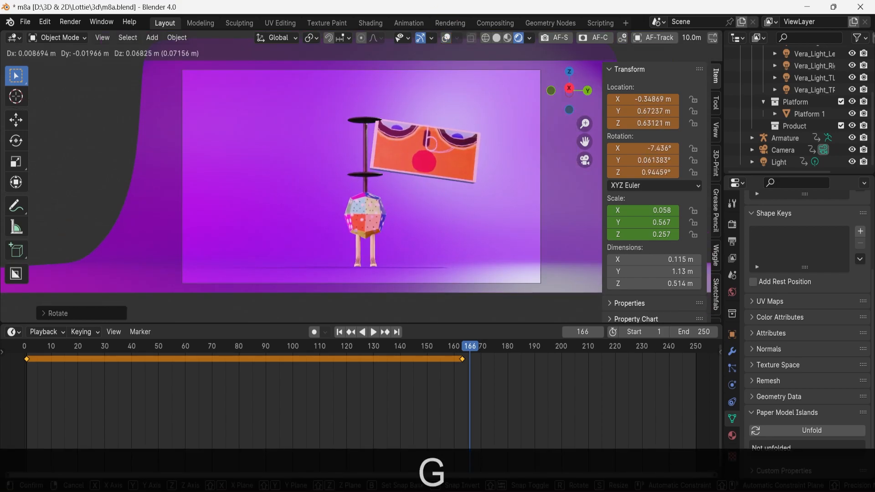
key(Return)
Step: Undo the head's sideways moves and tilts at frame 166
key(ctrl+z)
key(ctrl+z)
key(ctrl+z)
key(ctrl+z)
key(ctrl+z)
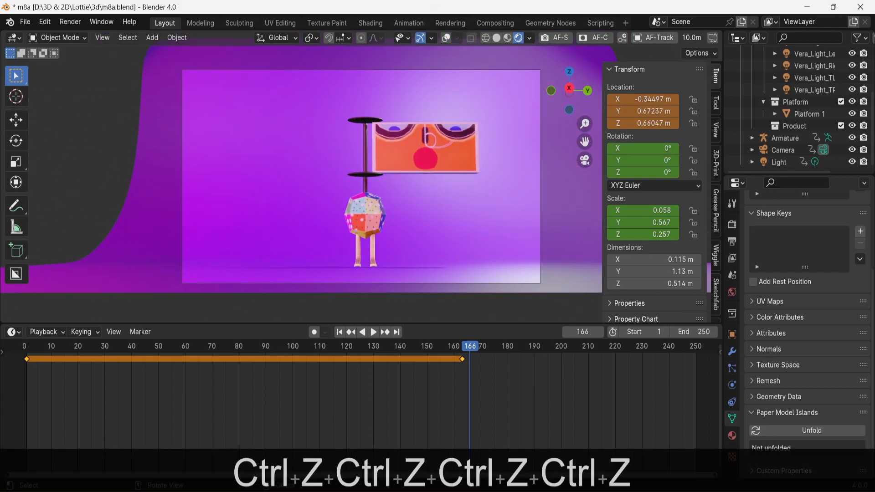
key(g)
key(y)
key(Escape)
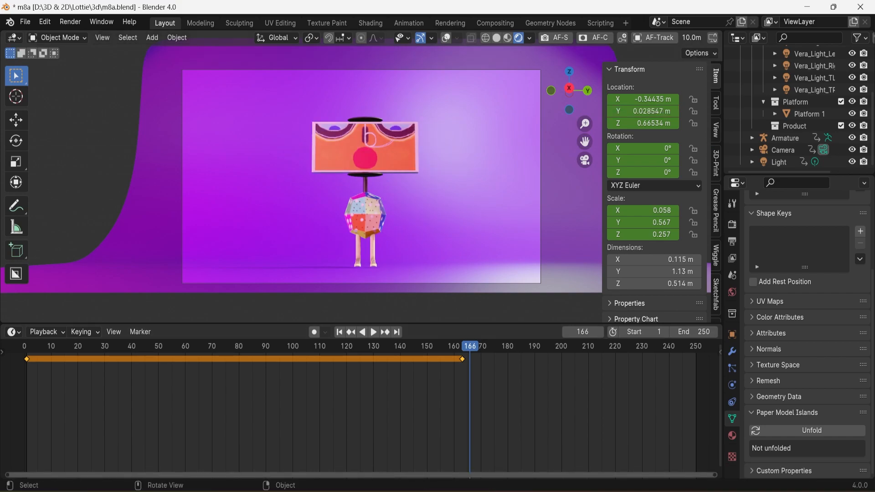
Step: Move the head along Y to 1.1207 m, key it, and shift that keyframe to frame 175
key(g)
key(y)
key(i)
click(470, 359)
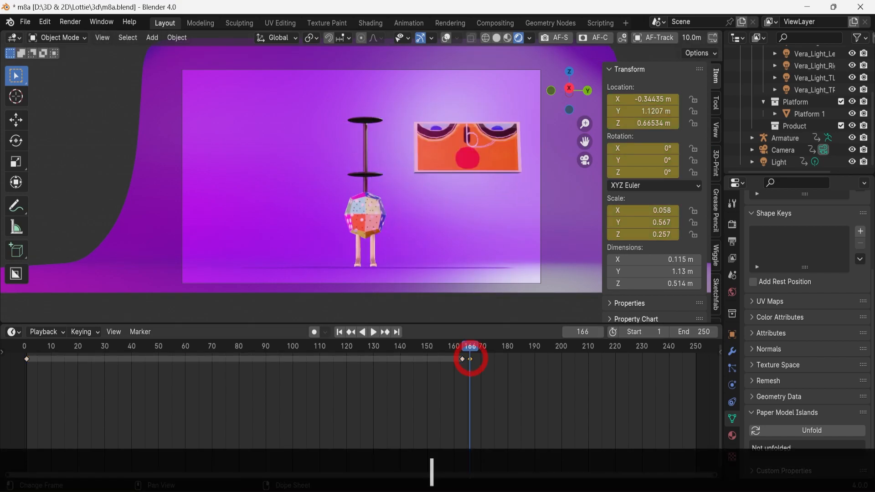
key(g)
click(494, 359)
Step: Move the head along Y to the opposite side of the neck, key it at frame 184, and copy its frame 163 keyframe to frame 194
drag(470, 346, 279, 346)
click(494, 359)
key(g)
key(y)
key(i)
click(462, 359)
key(ctrl+c)
key(ctrl+v)
Step: Set the animation's end frame to 200 and play the animation
click(697, 332)
text(200)
key(Return)
key(space)
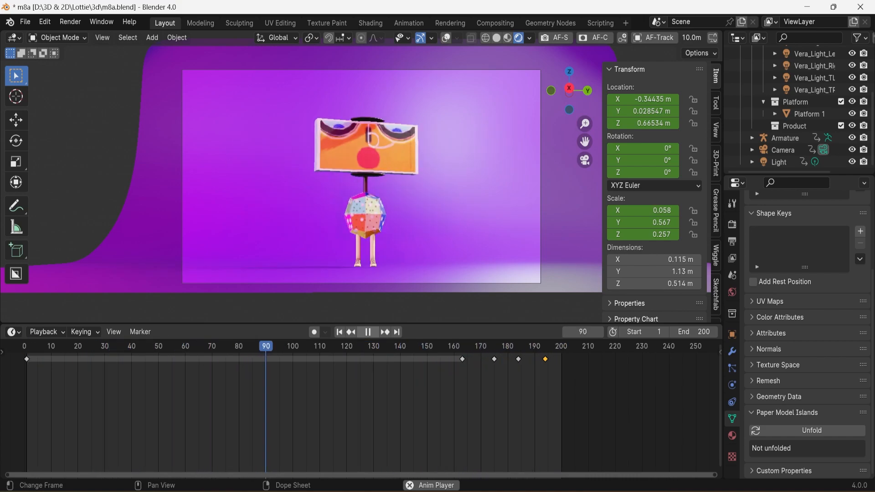
Step: Select all objects with all their keyframes and change the keyframes' easing mode
key(space)
key(a)
key(a)
right_click(390, 372)
mouse_move(359, 385)
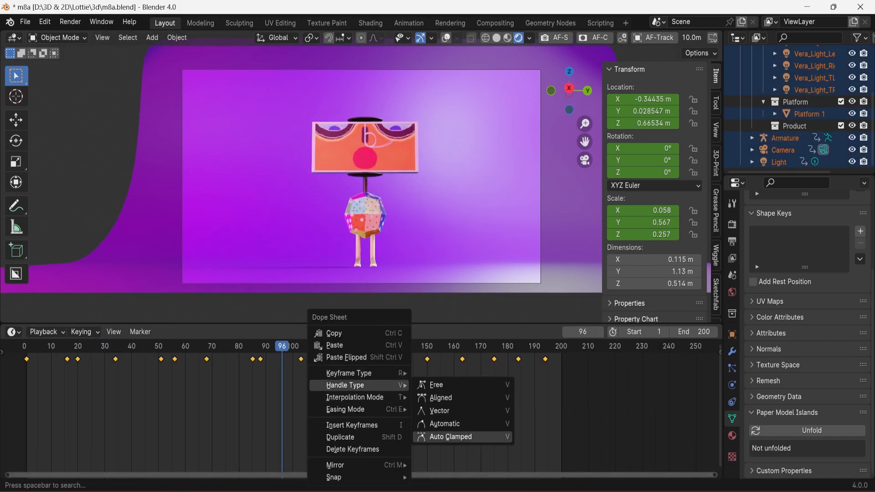
mouse_move(356, 409)
click(448, 448)
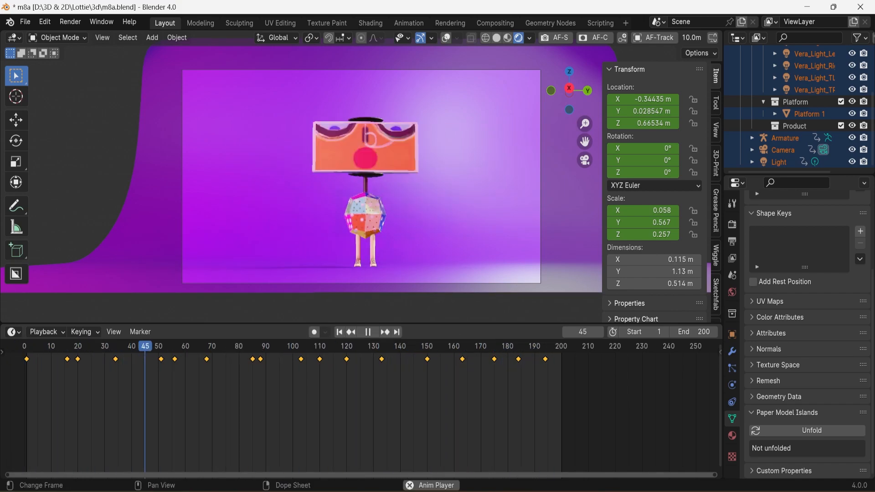
Step: In the Graph Editor, adjust the handle of the head's Y Location keyframe at frame 184 and preview the motion
click(13, 332)
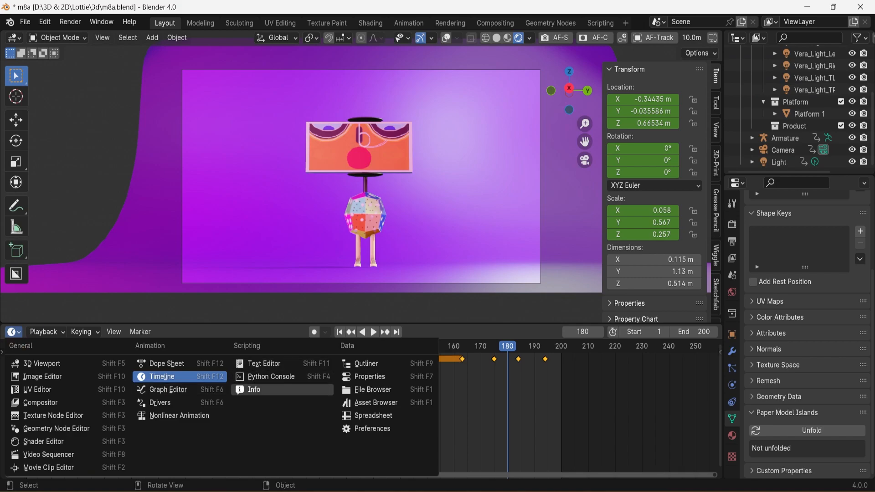
click(182, 390)
scroll(480, 408, up, 18)
drag(488, 405, 488, 396)
key(ctrl+z)
click(505, 455)
scroll(505, 455, down, 2)
drag(470, 444, 469, 433)
key(space)
key(space)
Step: Reshape the head's Y Location curve with the handles of the keyframes at frames 175 and 184 while previewing the animation
drag(378, 346, 366, 345)
drag(391, 392, 383, 415)
drag(309, 346, 275, 345)
key(space)
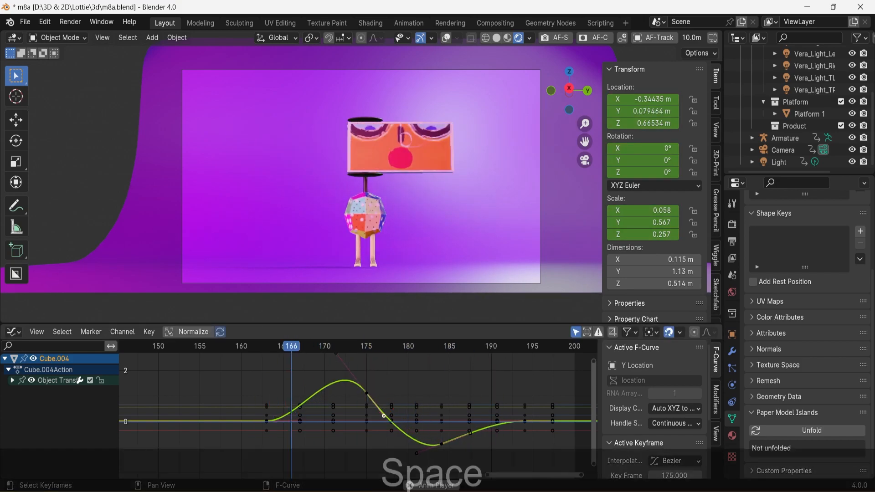
drag(383, 415, 391, 373)
drag(470, 433, 451, 467)
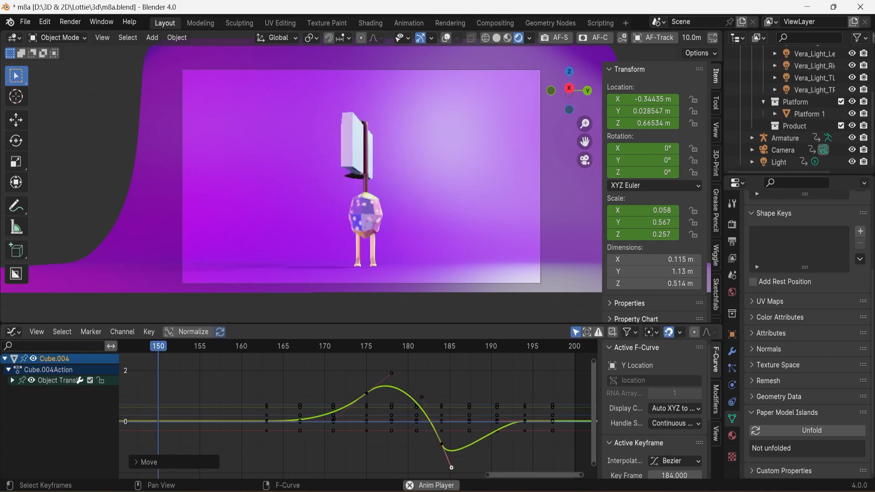
drag(392, 373, 416, 411)
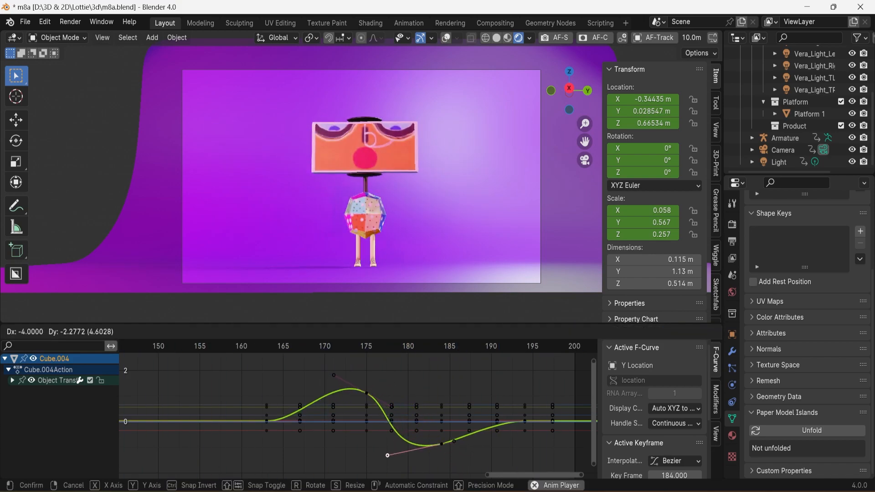
drag(387, 455, 394, 447)
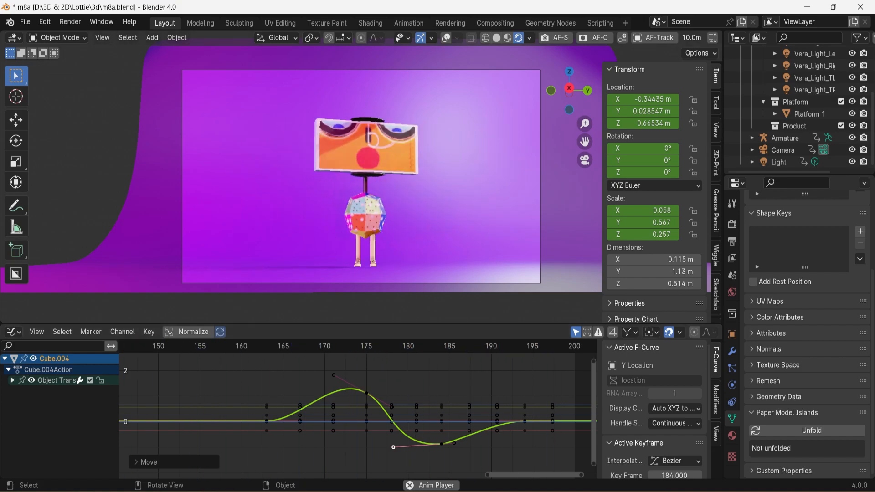
Step: Return to the Timeline, select the neck with overlays shown, and key it at frame 163
click(14, 331)
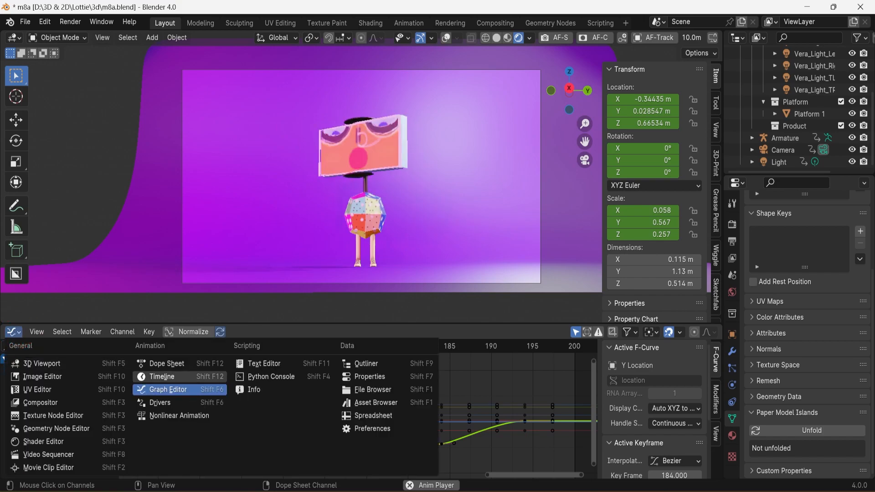
click(155, 377)
click(365, 184)
key(shift+alt+z)
scroll(362, 177, up, 1)
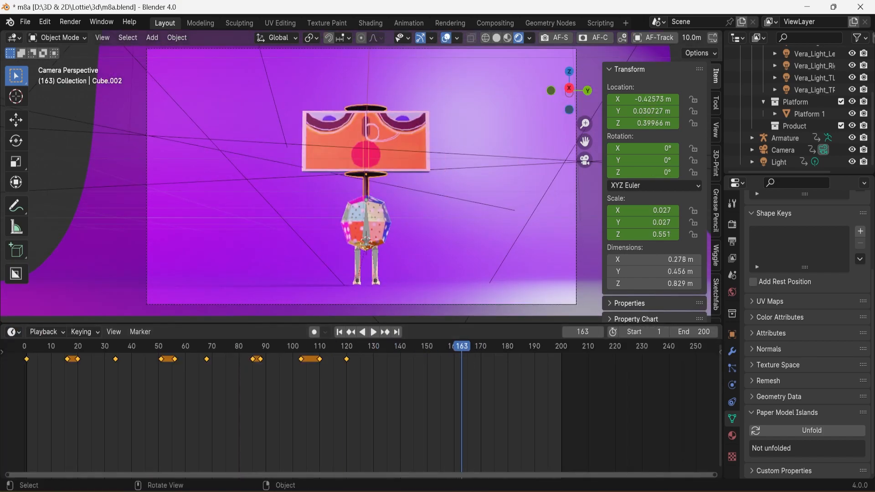
key(i)
key(space)
key(s)
key(z)
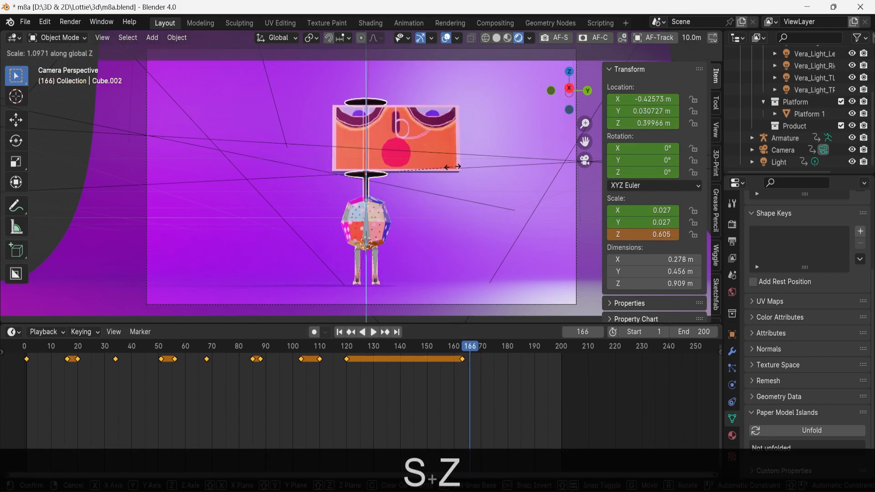
right_click(464, 143)
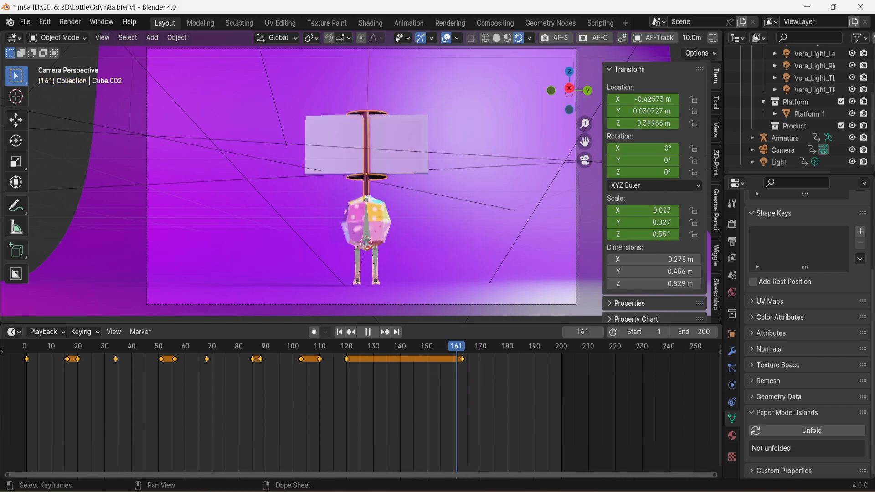
Step: Stretch the neck along Z to a scale of 0.637 at frame 168, and copy its frame 163 keyframe to frame 174
key(s)
key(z)
click(505, 223)
drag(499, 347, 475, 346)
click(462, 359)
key(ctrl+c)
key(ctrl+v)
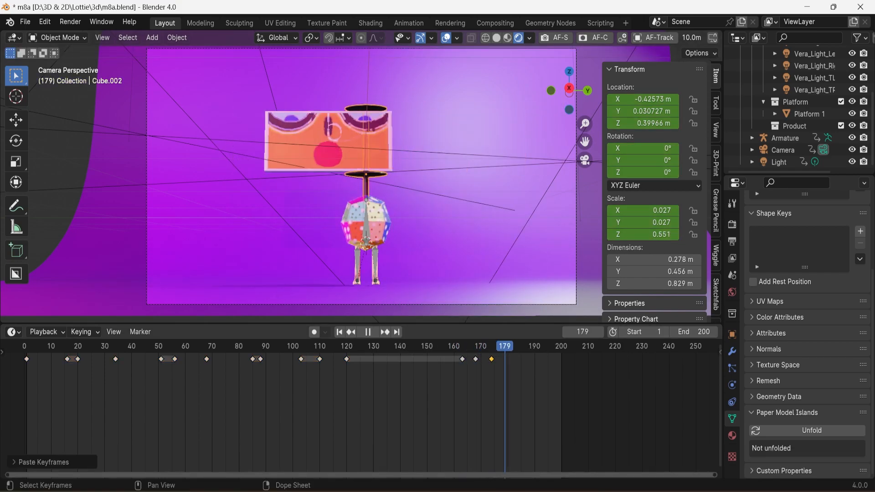
Step: Copy the neck's stretched keyframe to frame 179 and its rest keyframe to frame 184, and play the animation
key(ctrl+c)
key(ctrl+v)
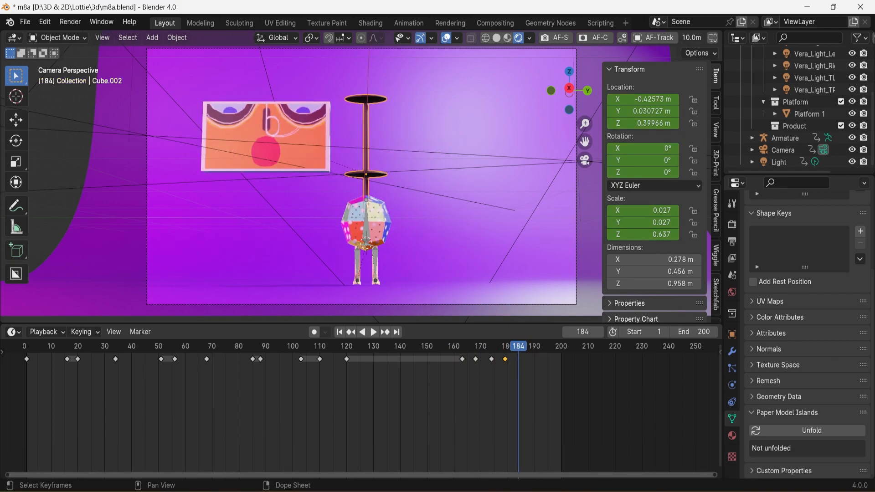
key(ctrl+c)
key(ctrl+v)
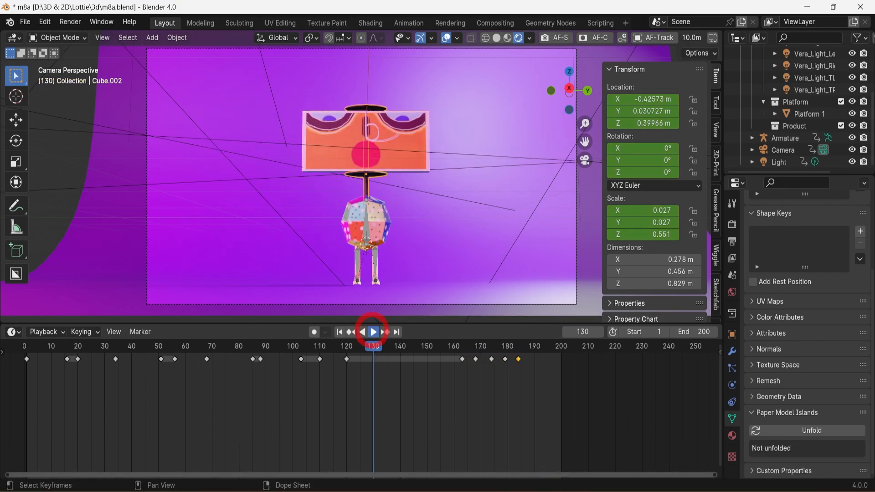
click(372, 331)
Step: Enable Motion Blur in the render settings
click(732, 241)
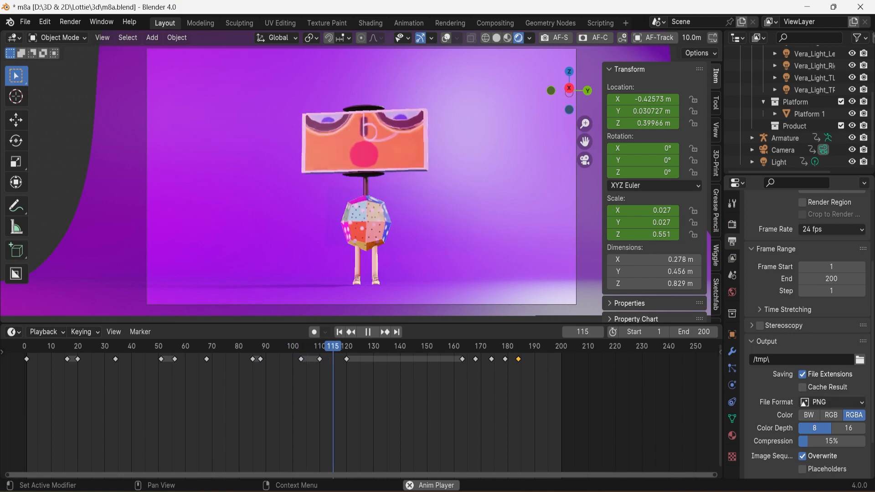
click(732, 224)
click(759, 283)
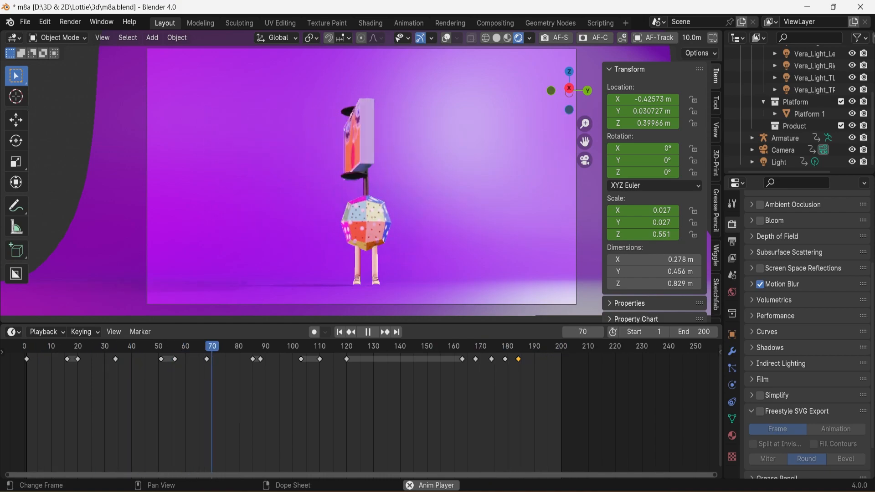
Step: Show the overlays, key the armature's selected bone in Pose Mode, and try to rotate it at frame 60
key(shift+alt+z)
key(space)
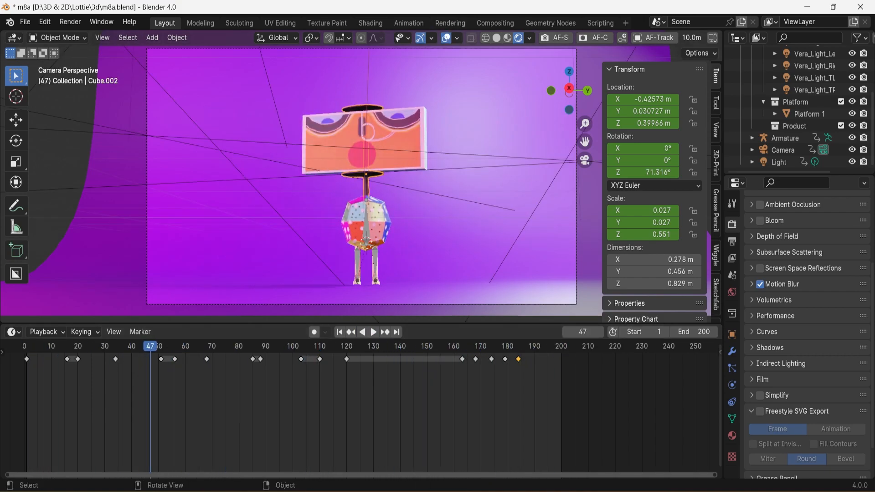
click(365, 223)
key(ctrl+Tab)
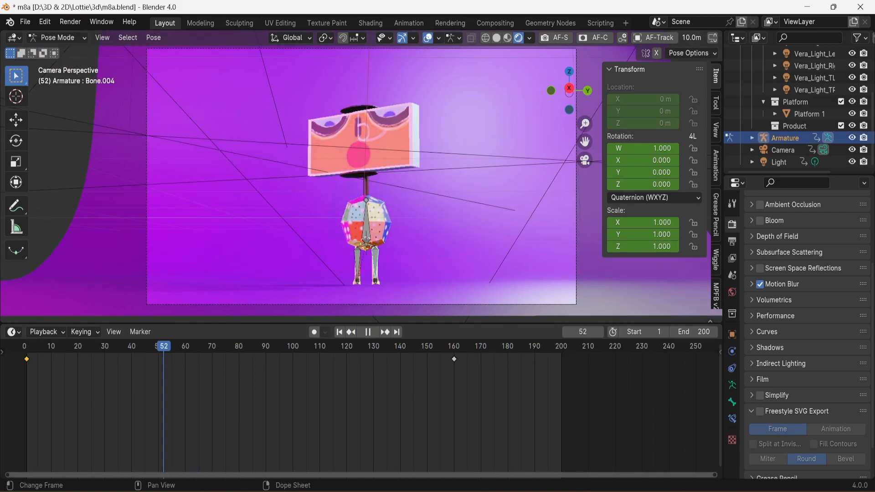
key(i)
click(406, 257)
drag(159, 346, 185, 346)
key(r)
right_click(544, 240)
Step: Key the upper leg bone at frame 60 and try to rotate it
click(358, 264)
key(i)
key(r)
key(Escape)
key(r)
key(Escape)
Step: Preview the animation from frame 0 and expand the Motion Blur settings
click(43, 346)
key(space)
drag(42, 347, 24, 346)
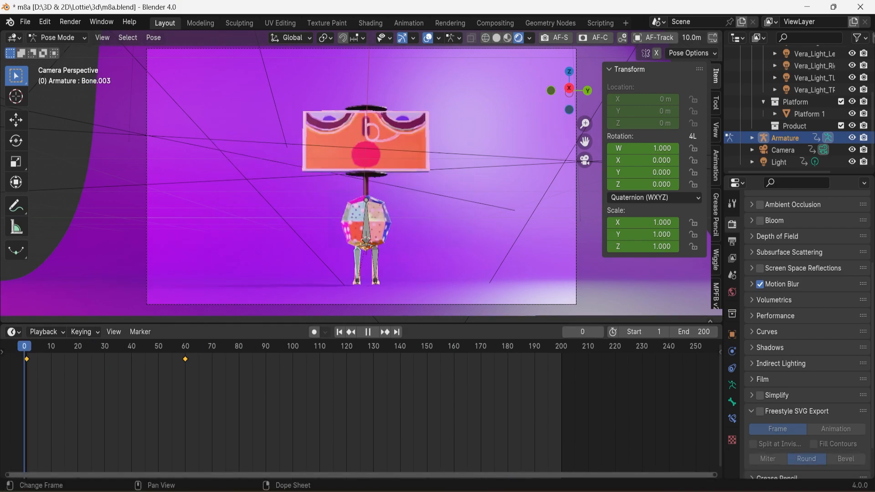
key(space)
click(751, 284)
Step: Switch the armature back to Object Mode and save the file
click(57, 37)
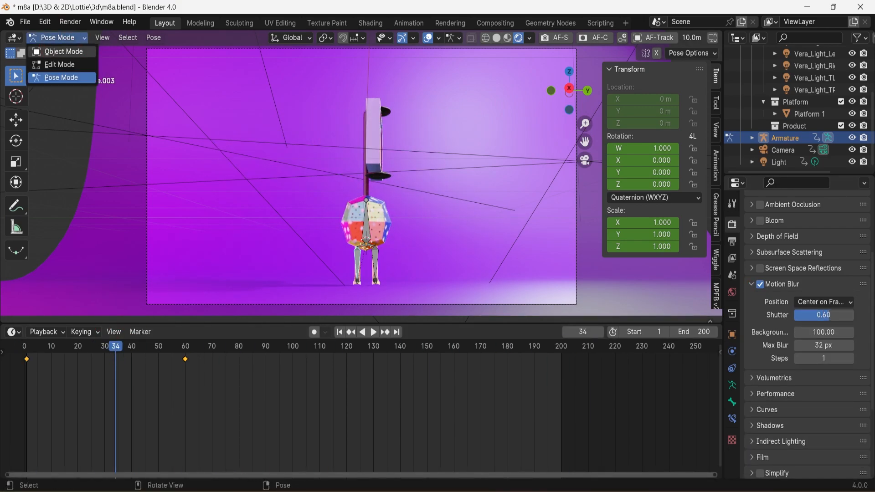
click(57, 51)
click(25, 22)
click(46, 97)
Step: Hide the overlays and play the whole animation from frame 0 in the camera view
click(445, 38)
scroll(361, 176, down, 1)
click(24, 346)
key(space)
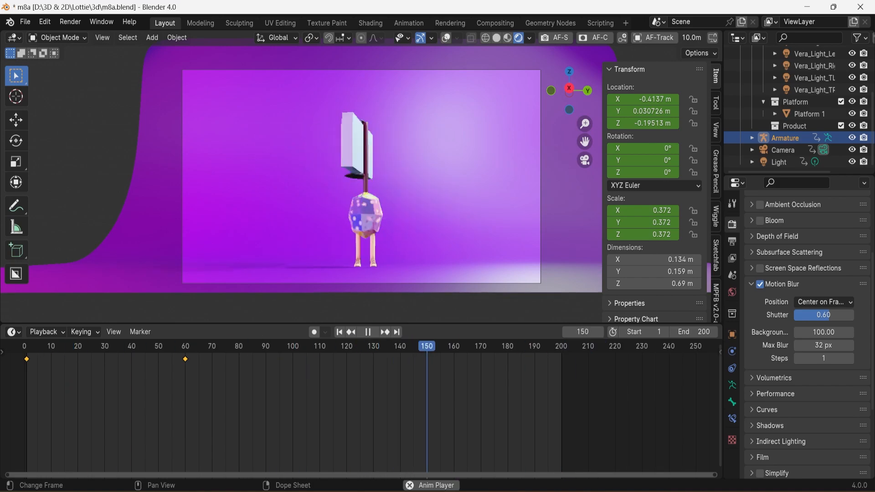
key(space)
Step: At frame 135, open the body's animation curves in the Graph Editor and select all of its keyframes
drag(381, 346, 386, 346)
click(374, 146)
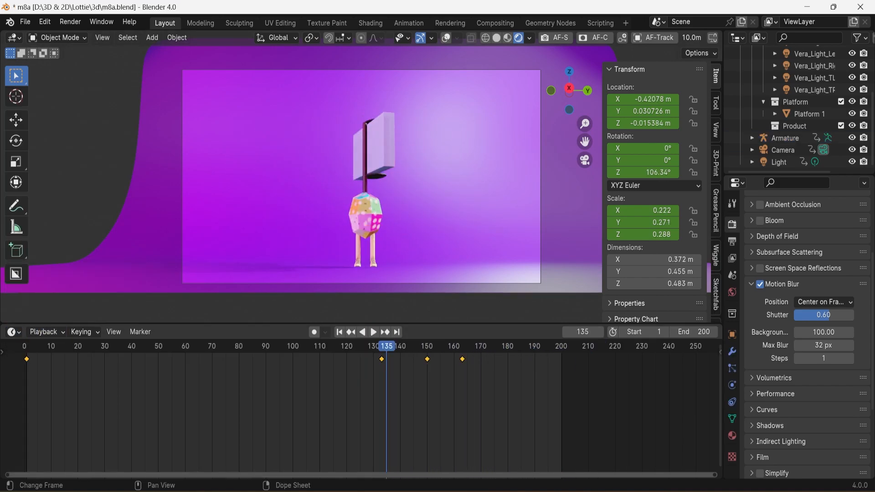
click(14, 332)
click(166, 390)
scroll(358, 410, down, 20)
scroll(358, 410, up, 3)
key(alt+shift+z)
scroll(358, 410, up, 6)
key(a)
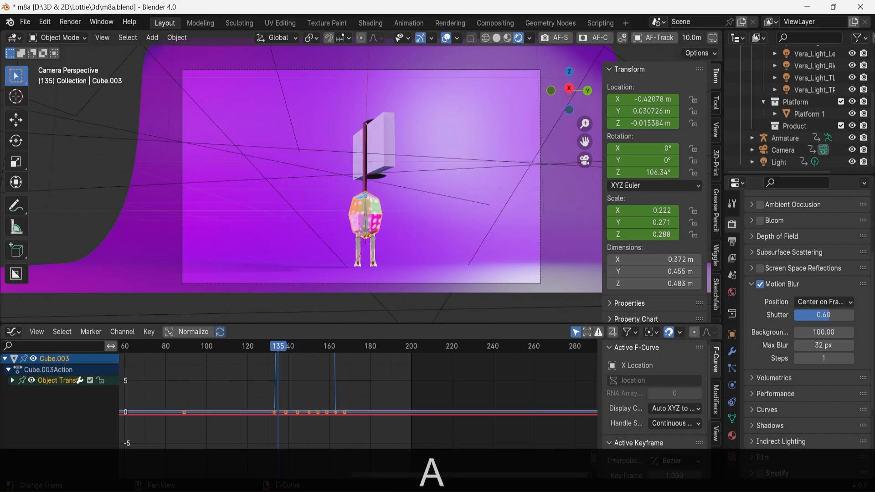
Step: Try to change the body's spin keyframes from frame 133 to 163, preview the result without overlays, and undo the change
drag(264, 392, 356, 428)
right_click(306, 411)
click(360, 445)
click(445, 38)
key(space)
click(60, 37)
key(ctrl+z)
Step: Change the animation curves area back to the Timeline and save the file
click(14, 332)
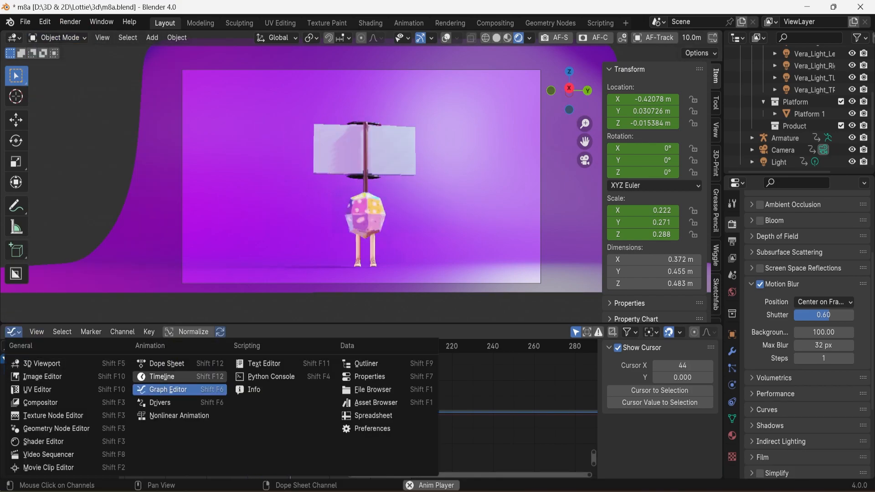
click(173, 377)
key(ctrl+s)
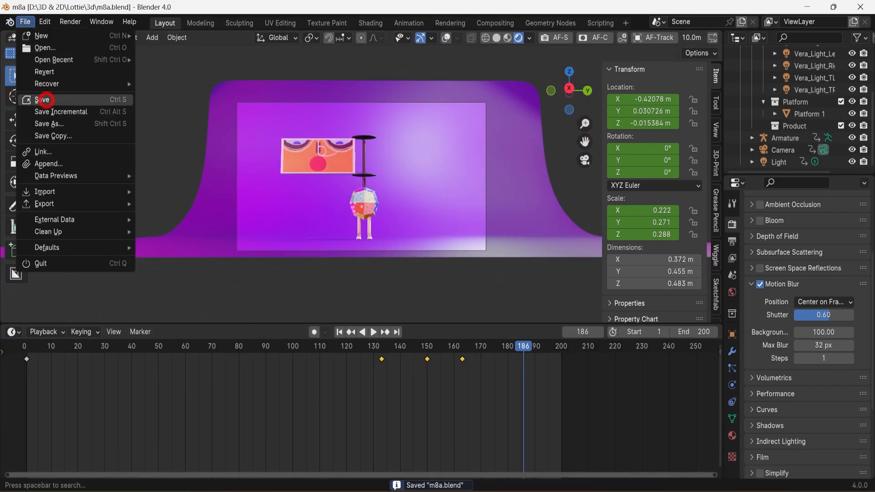
Step: Set the render output path to the file name 8 in the D:\3D & 2D\Lottie\3d folder
scroll(802, 274, up, 4)
click(731, 241)
scroll(802, 319, down, 3)
click(859, 364)
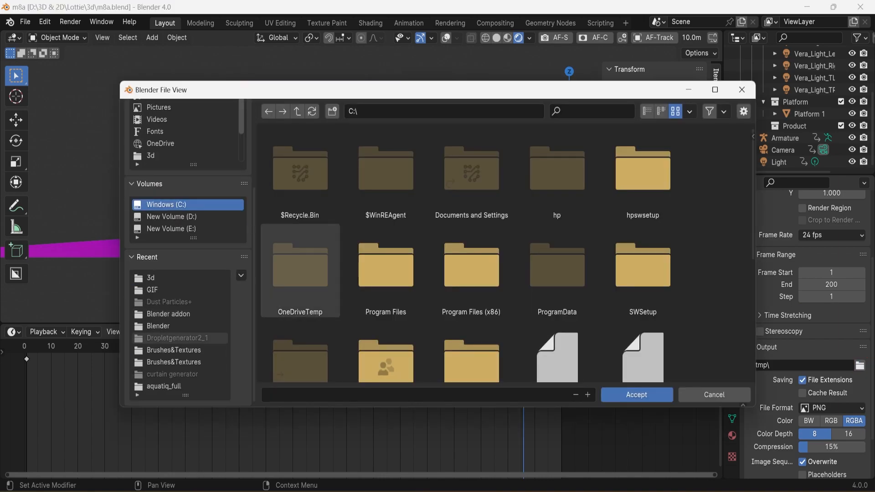
click(180, 278)
scroll(505, 255, down, 3)
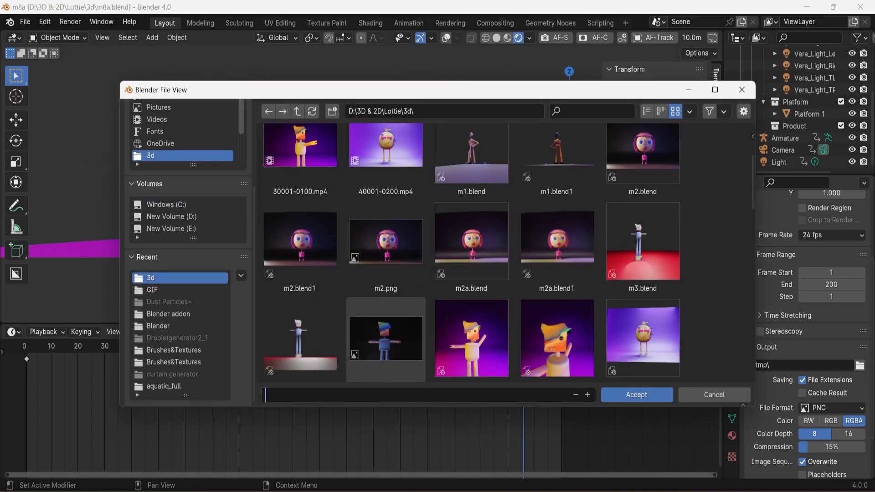
scroll(386, 339, down, 15)
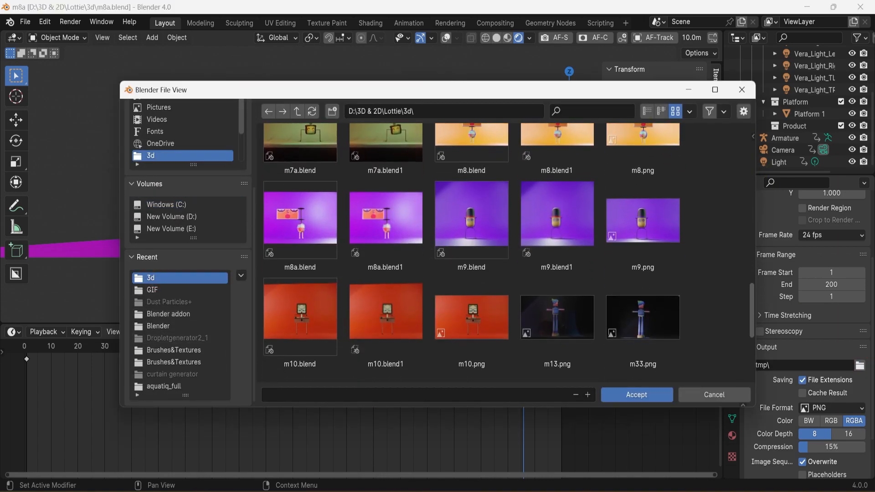
text(8)
click(636, 395)
Step: Set the output format to FFmpeg Video in RGB, with an MPEG-4 container and High Quality output
click(830, 408)
click(820, 339)
click(848, 439)
click(820, 378)
scroll(820, 379, down, 6)
click(778, 294)
click(832, 379)
click(820, 367)
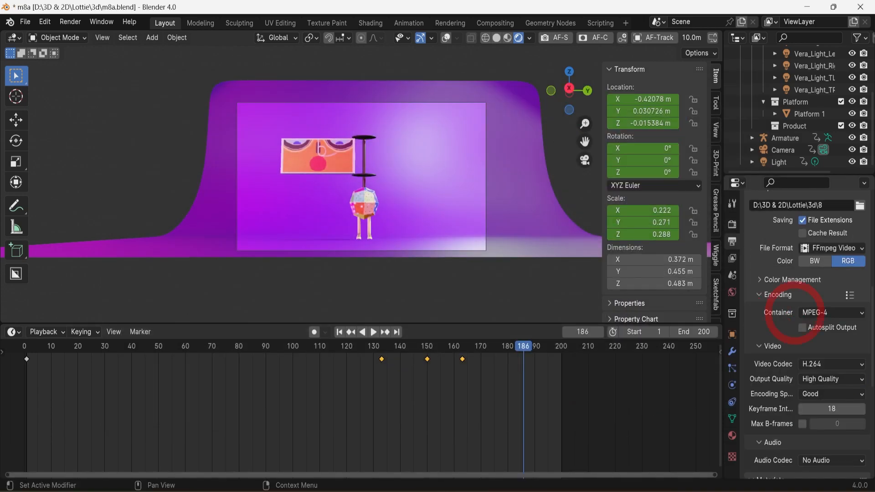
Step: Save the file and render the animation
click(25, 22)
click(41, 103)
click(70, 22)
click(100, 47)
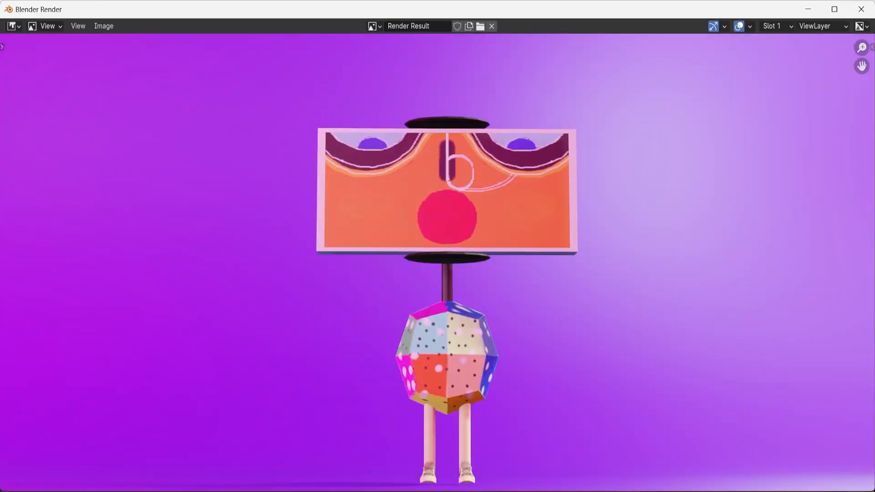